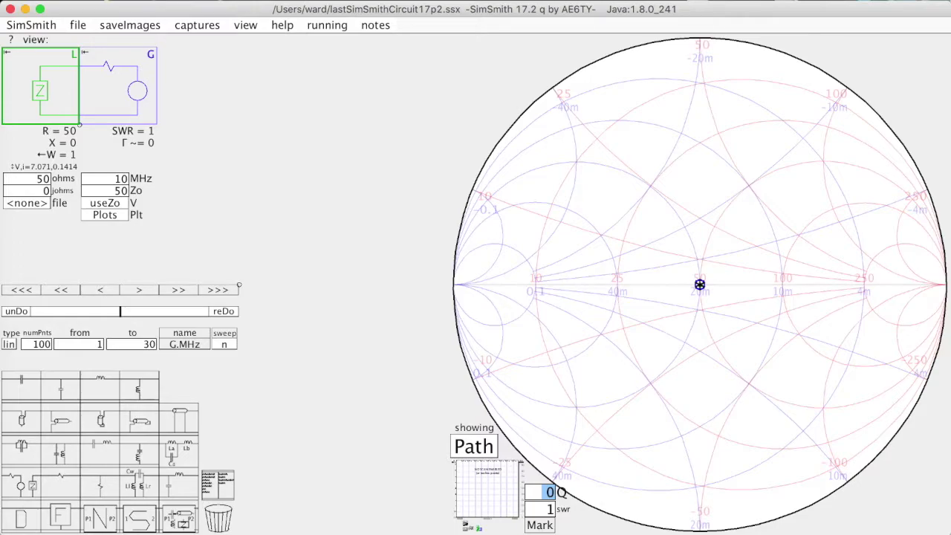
Open the file browser, centre it on screen, then close it again.
click(225, 491)
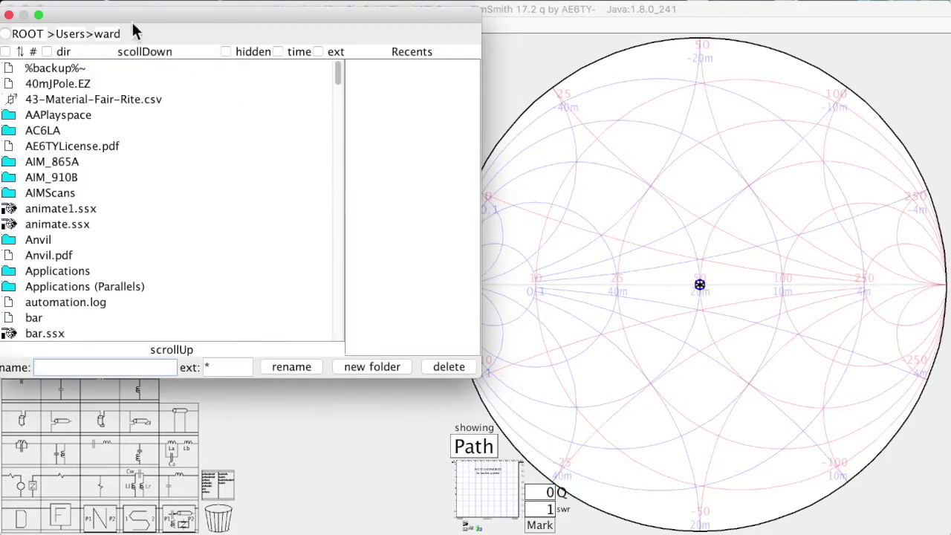
drag(125, 13, 327, 86)
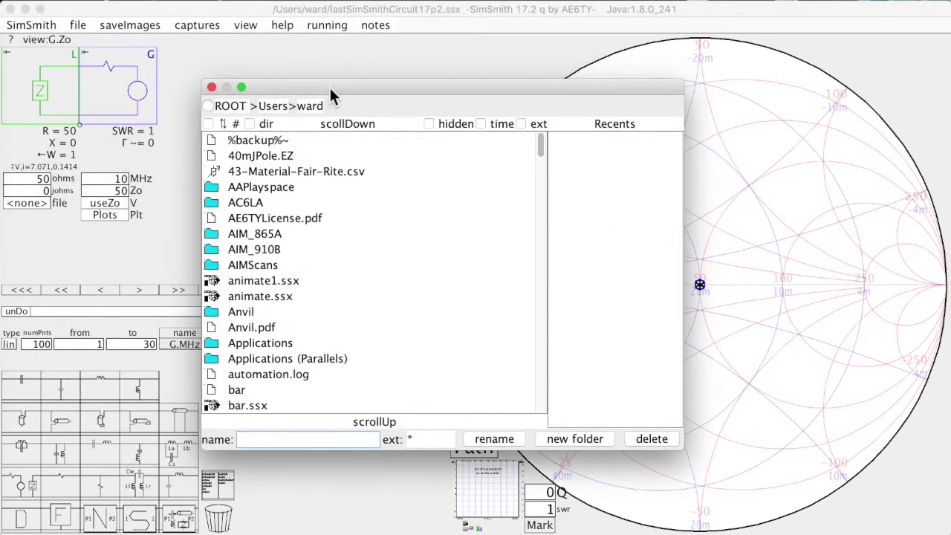
click(211, 87)
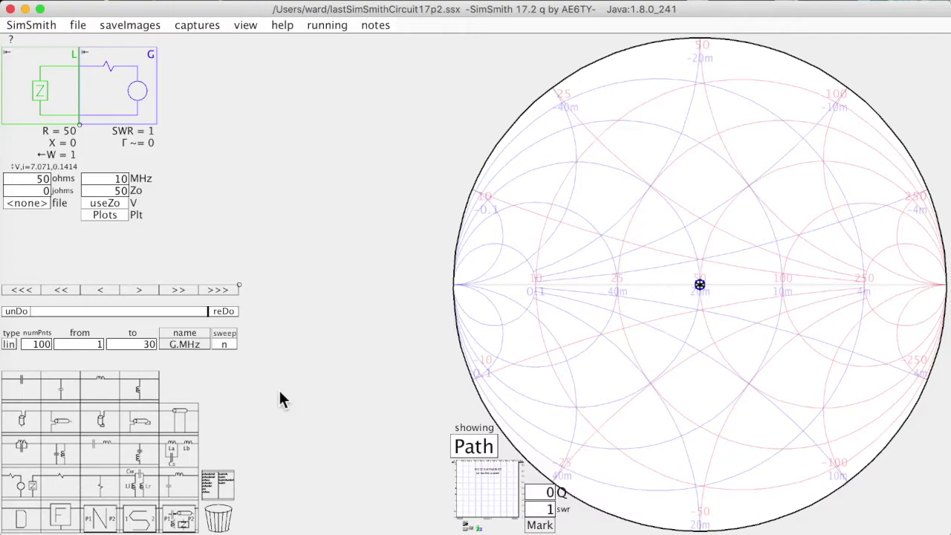
Open the load's impedance file chooser and dismiss it without loading a file.
click(28, 203)
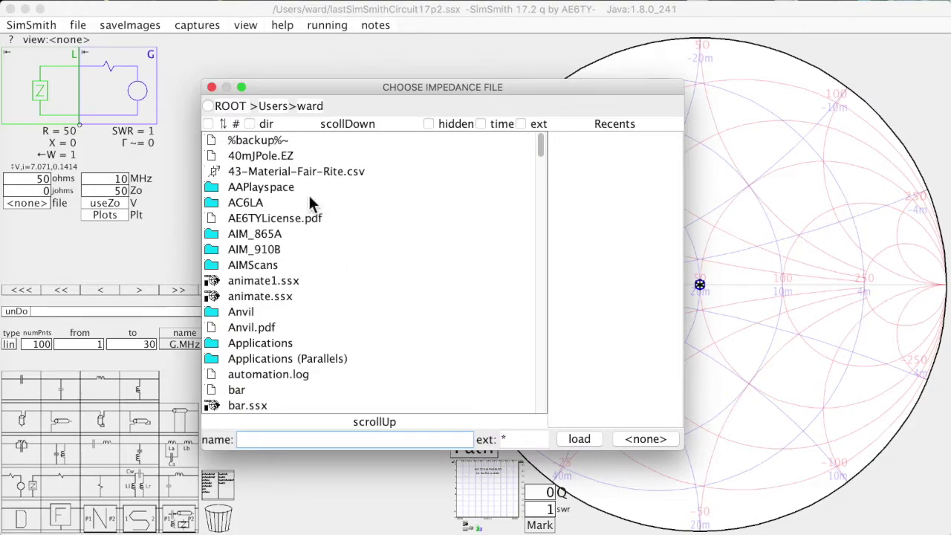
click(212, 87)
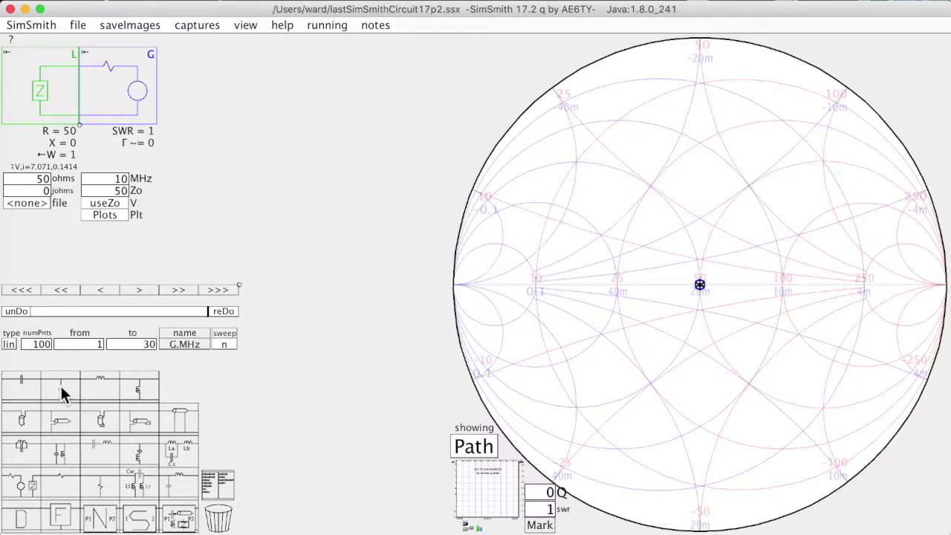
drag(62, 394, 104, 529)
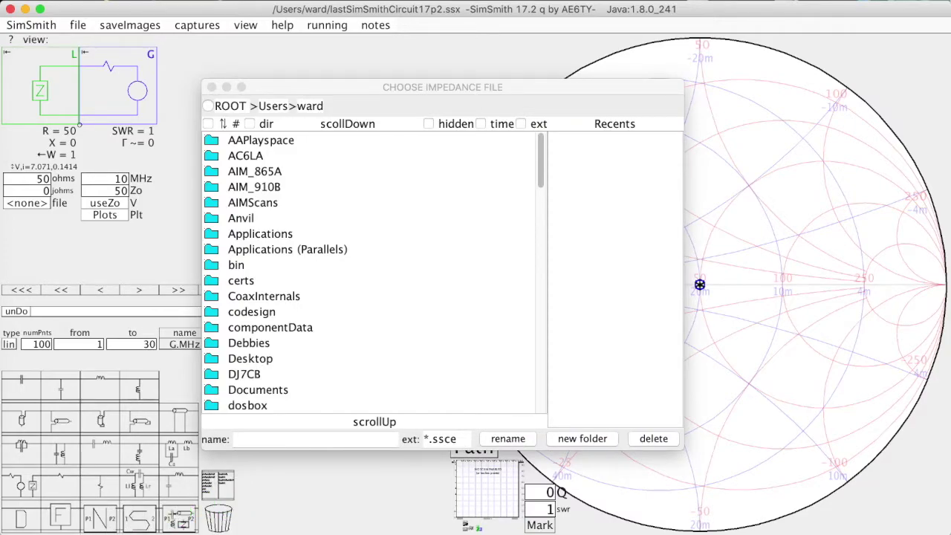
key(Escape)
drag(100, 392, 67, 517)
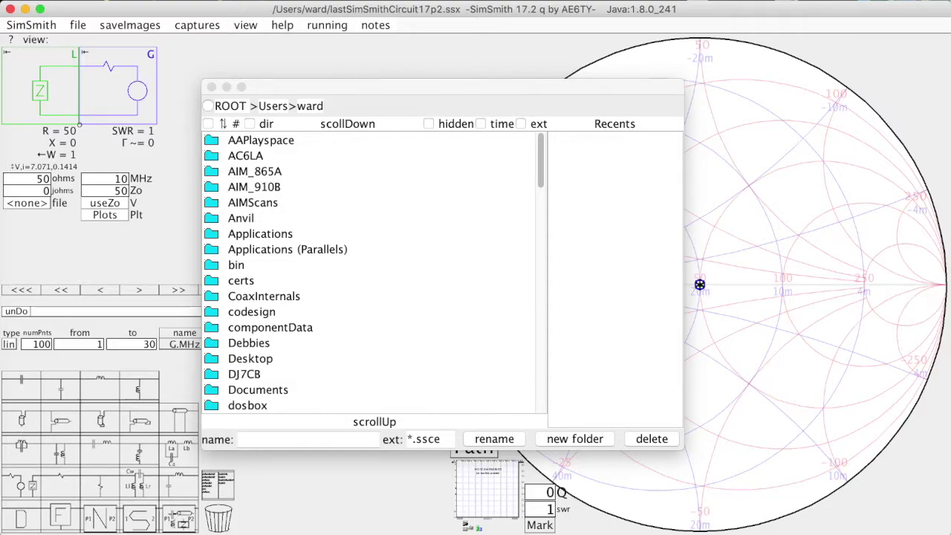
key(Escape)
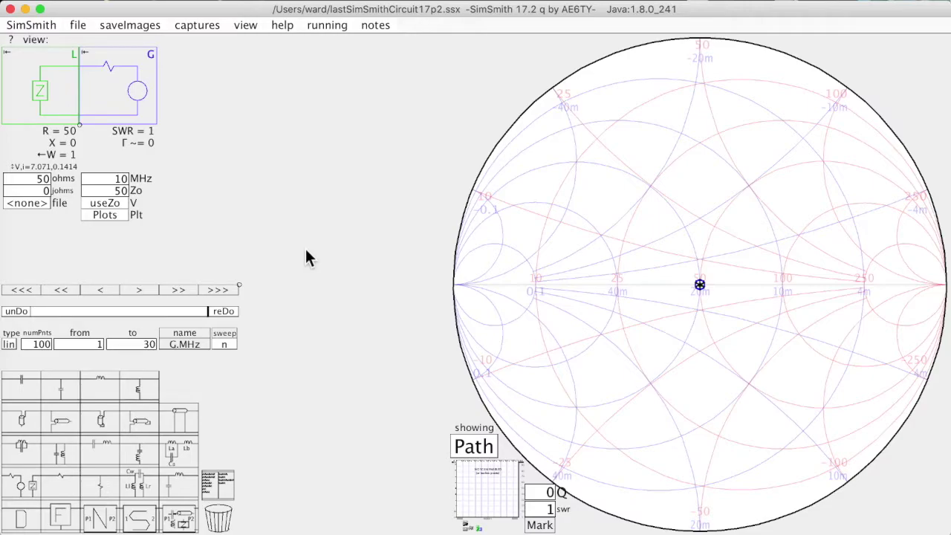
Plot 43-Material-Fair-Rite.csv on the Smith chart from the file browser, then remove its curve.
click(220, 487)
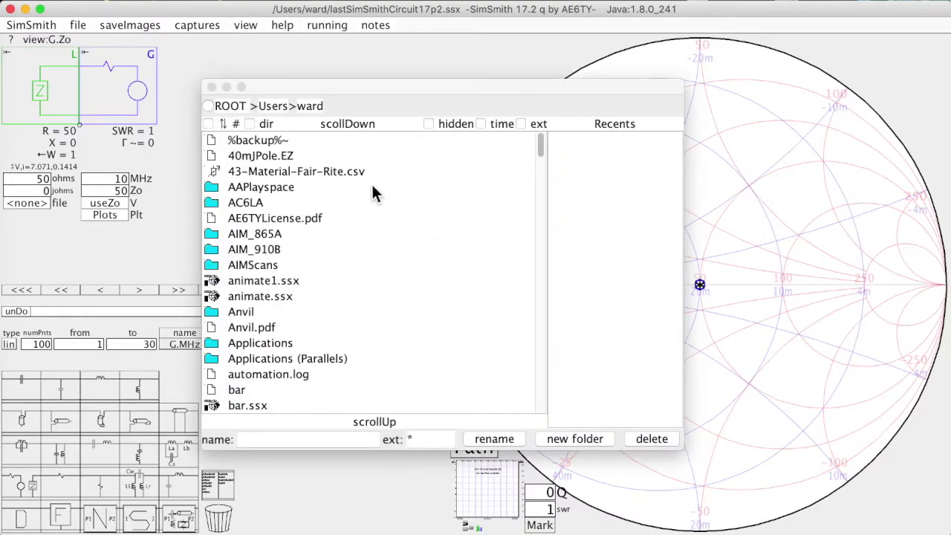
click(209, 105)
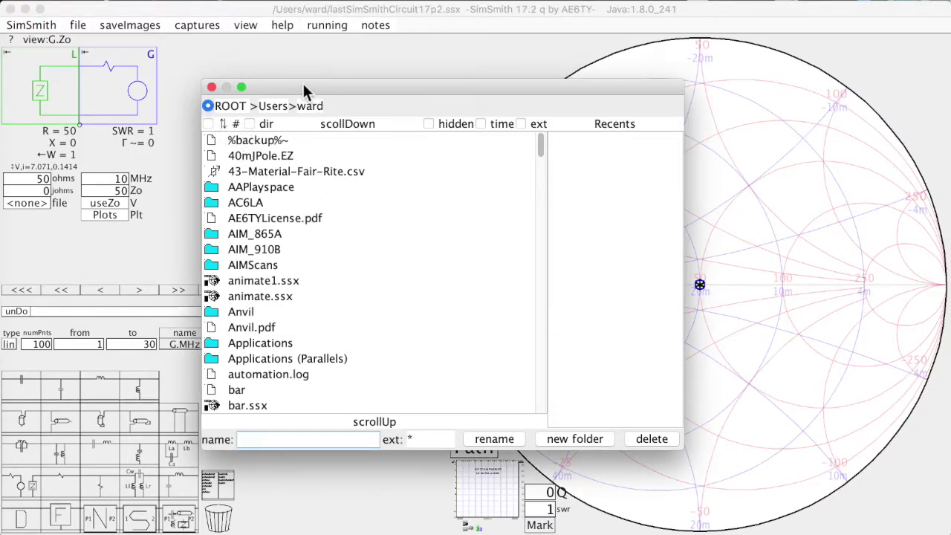
drag(302, 82, 608, 99)
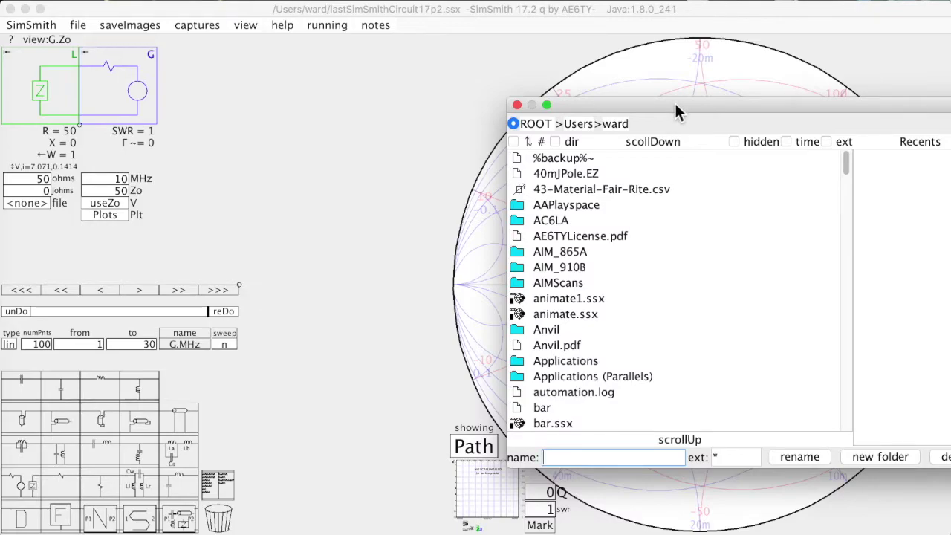
drag(677, 105, 226, 86)
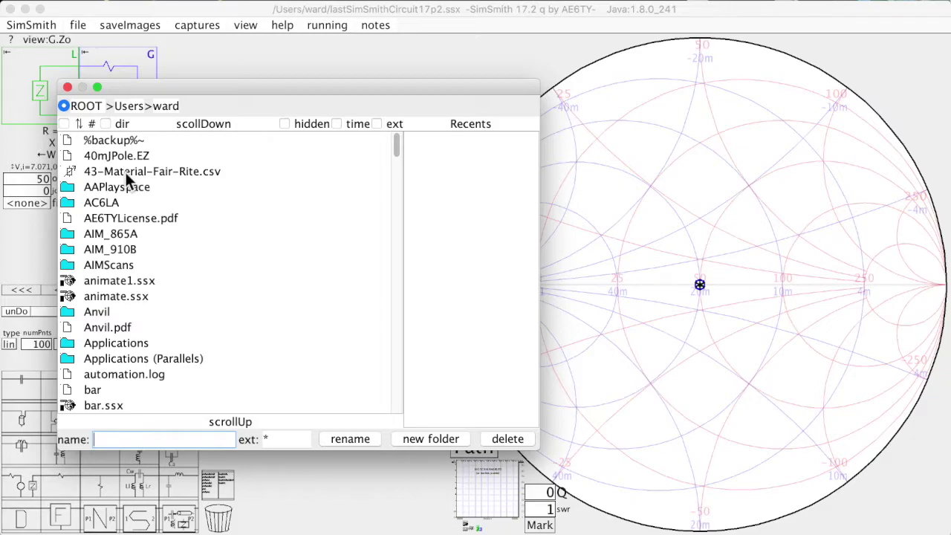
mouse_move(125, 172)
mouse_down()
mouse_move(490, 157)
mouse_move(766, 175)
mouse_move(799, 223)
mouse_up()
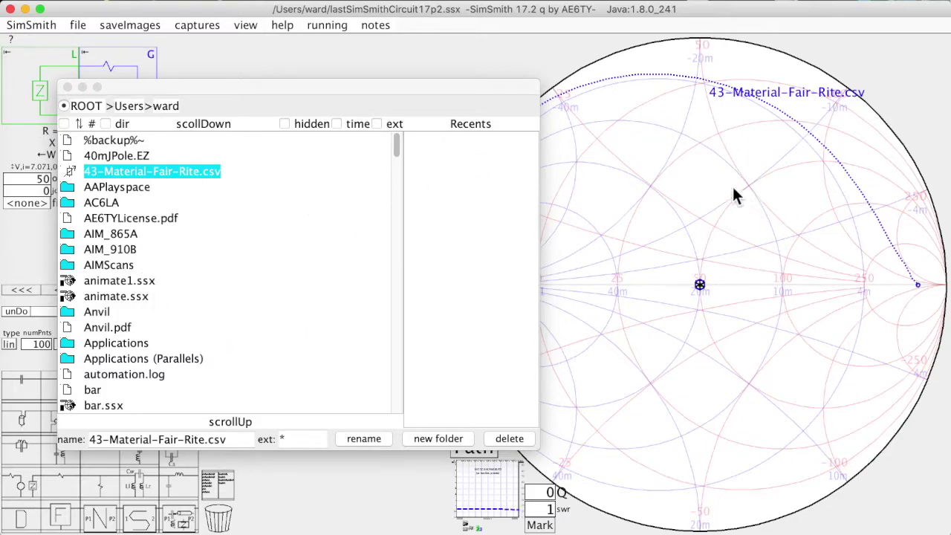
click(784, 96)
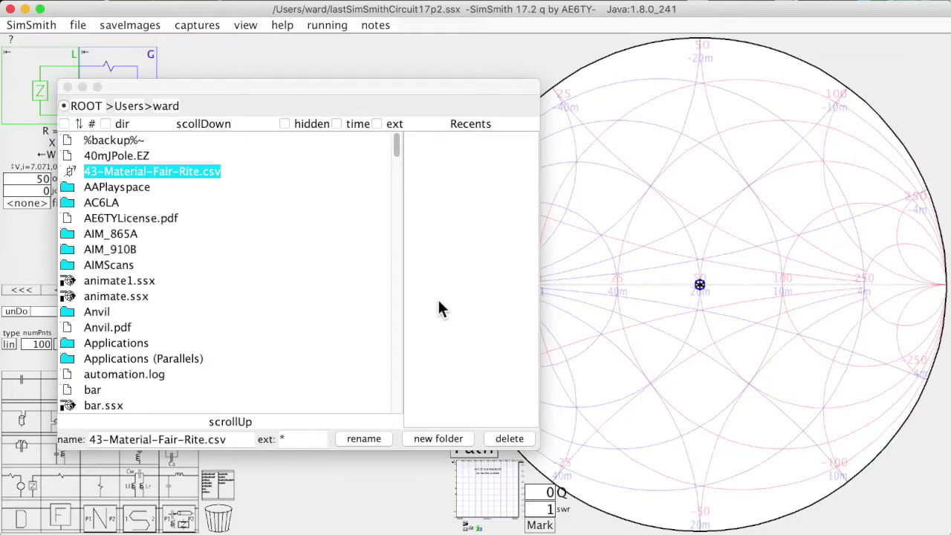
Move the file browser back toward the centre and clear the name field.
drag(203, 84, 684, 116)
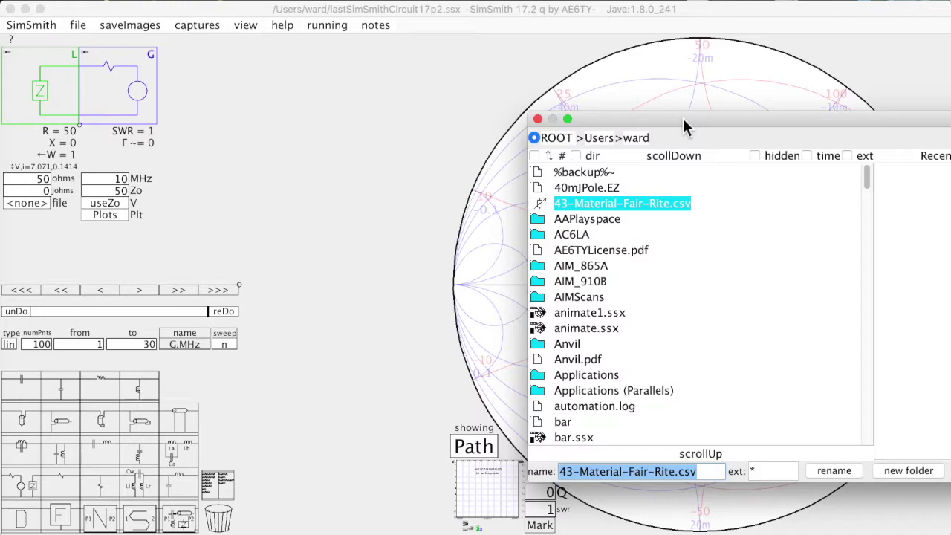
drag(683, 118, 437, 108)
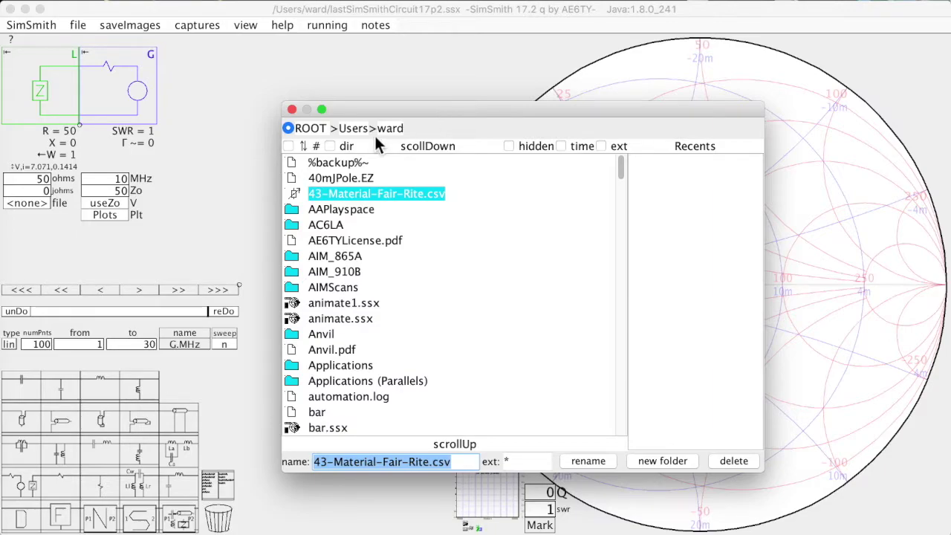
drag(464, 462, 311, 468)
key(BackSpace)
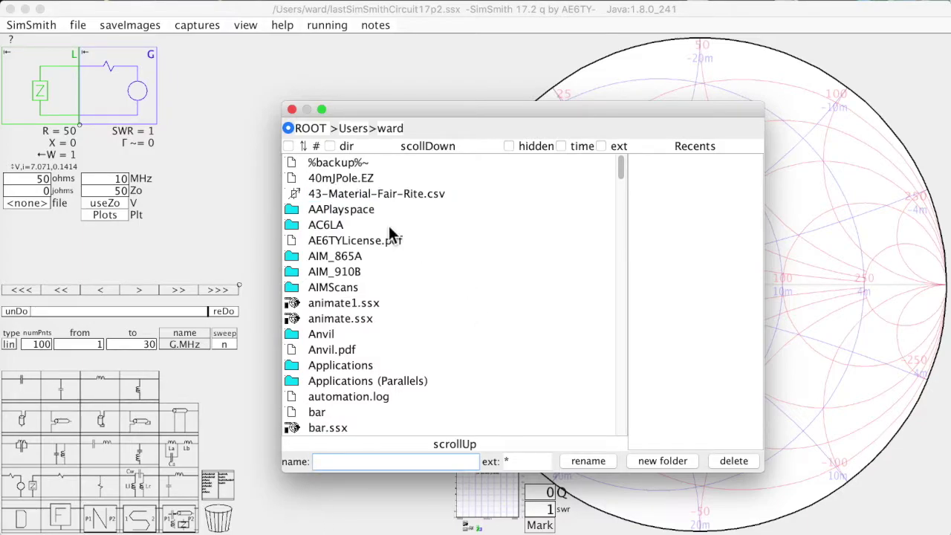
scroll(388, 226, down, 5)
scroll(388, 226, up, 5)
scroll(342, 216, down, 8)
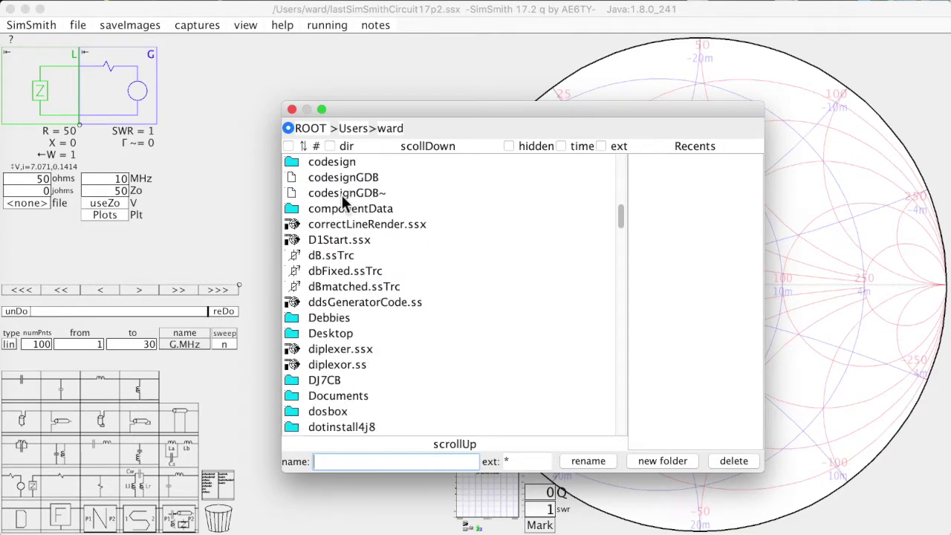
scroll(344, 198, up, 8)
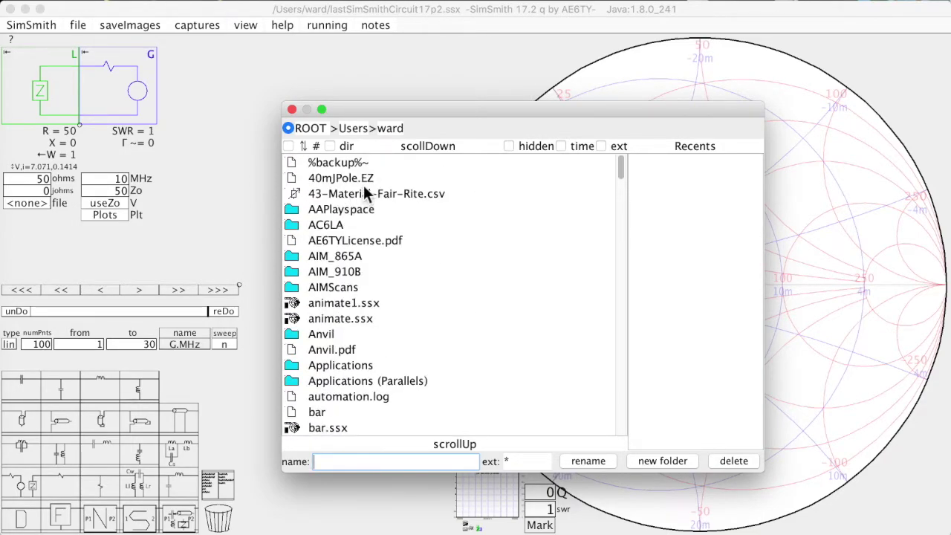
click(332, 145)
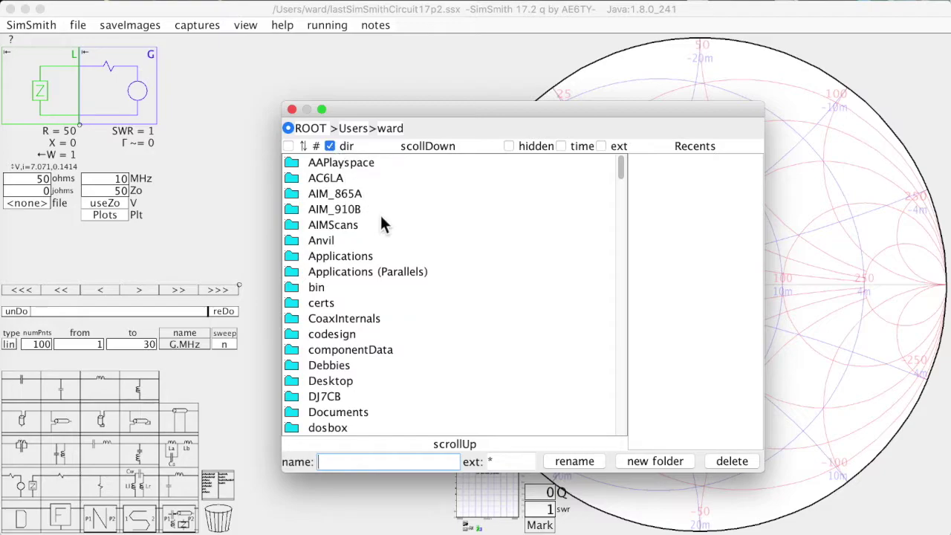
scroll(381, 221, down, 20)
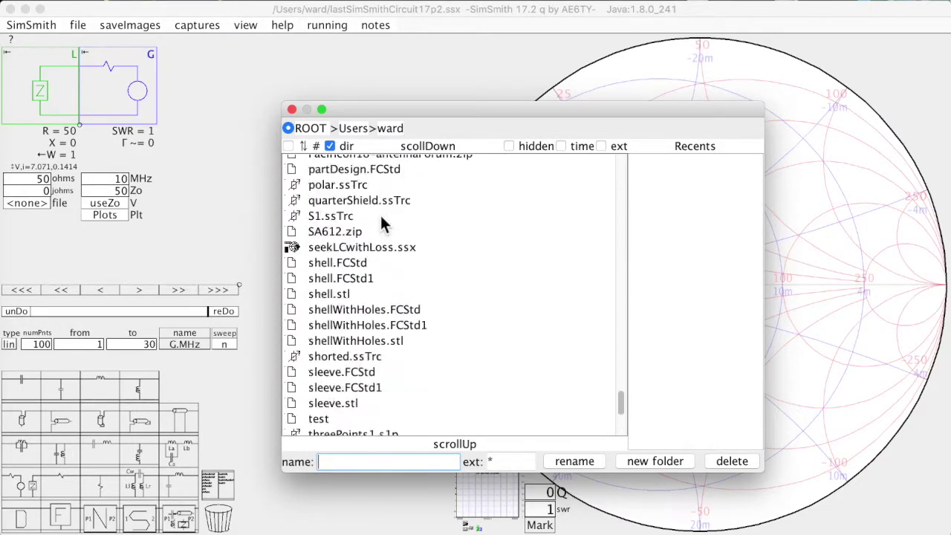
scroll(380, 213, up, 20)
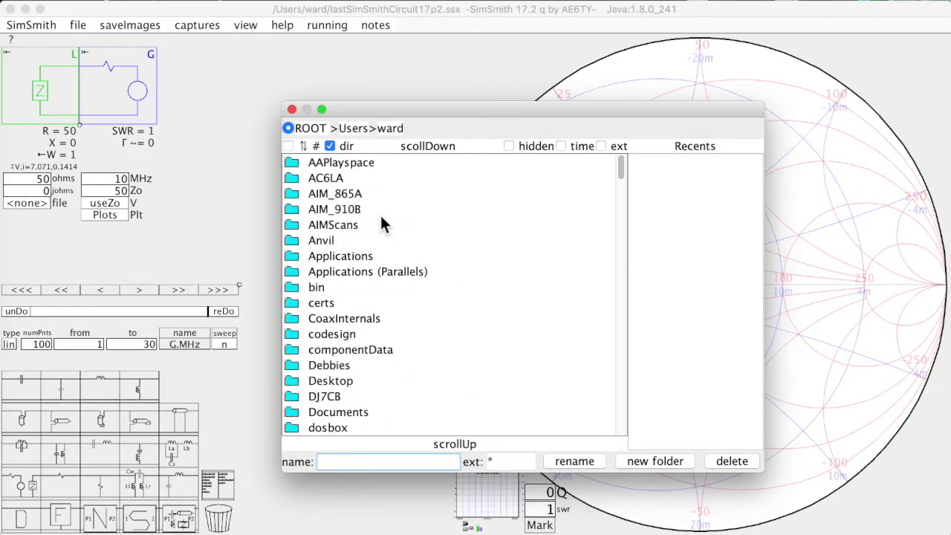
click(332, 144)
click(561, 146)
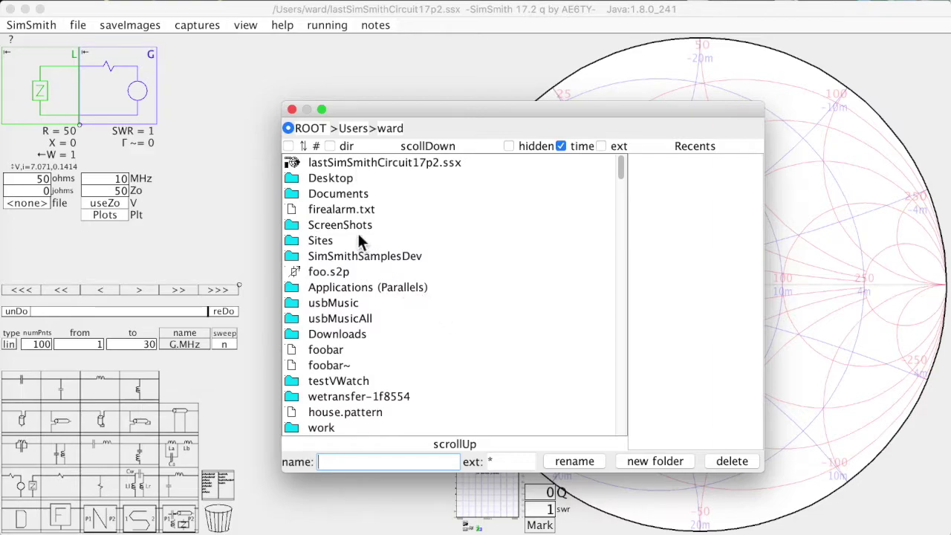
click(289, 145)
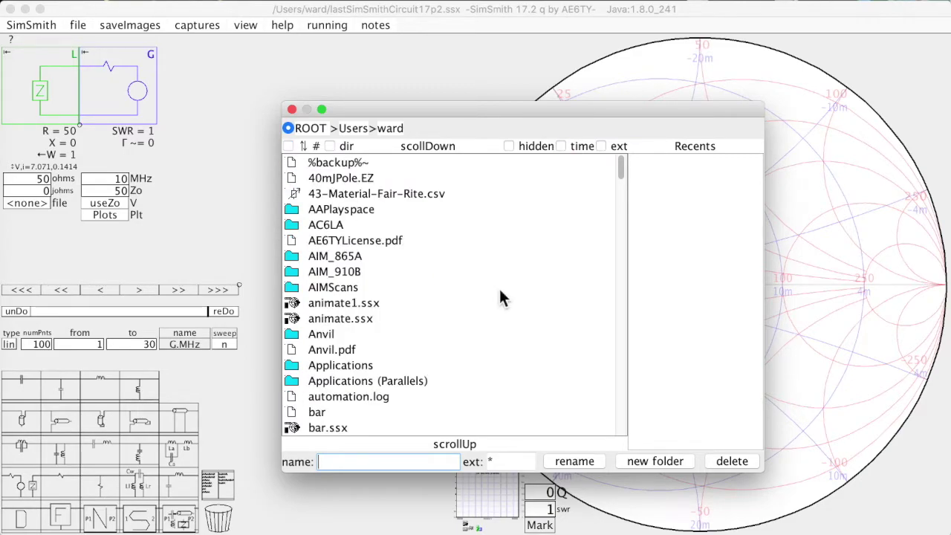
click(509, 145)
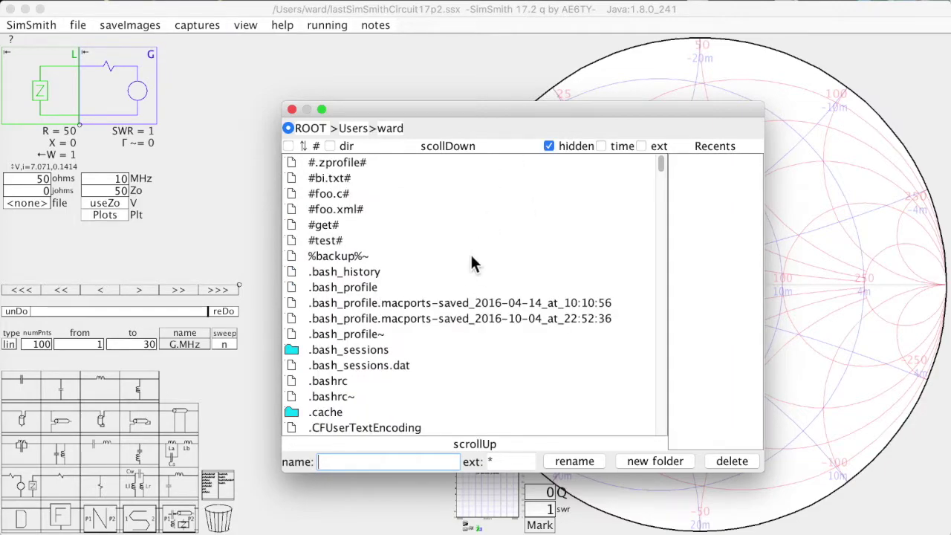
scroll(318, 334, down, 5)
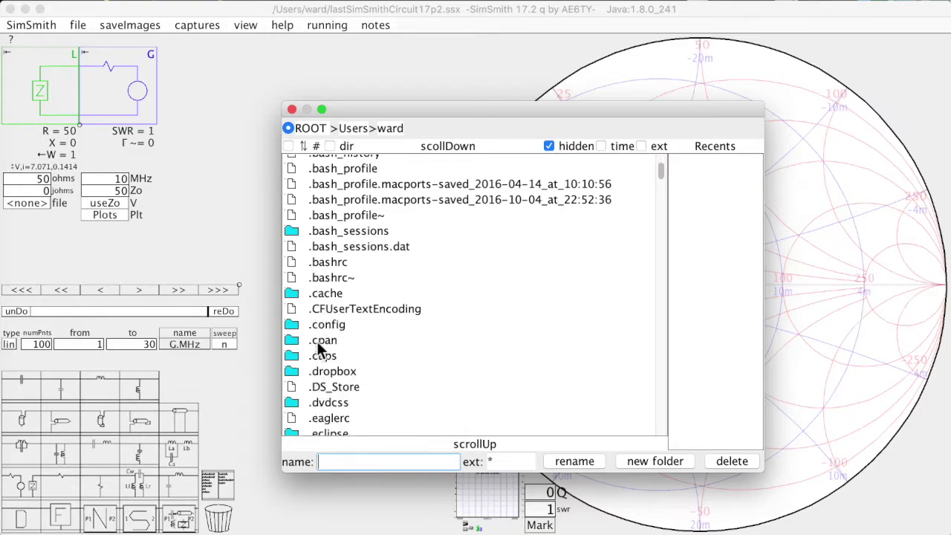
scroll(321, 320, up, 5)
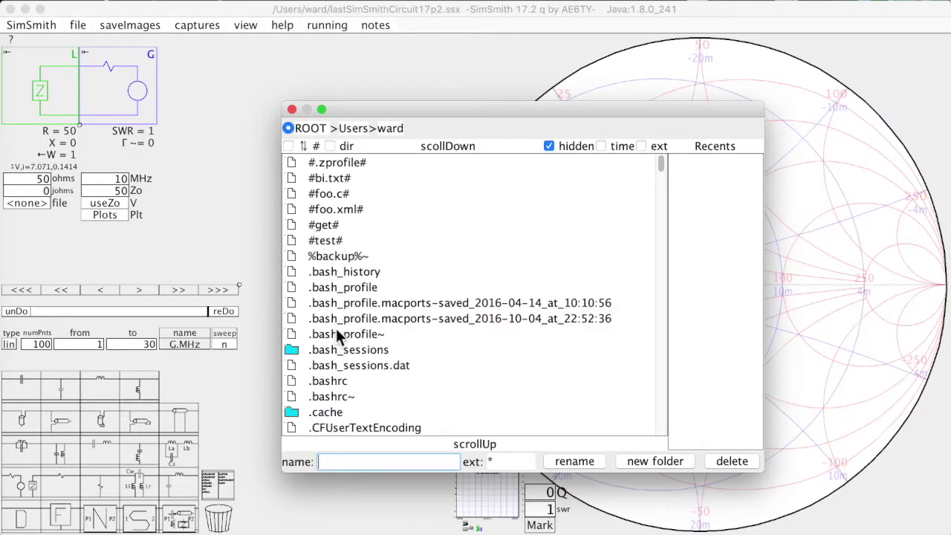
scroll(335, 333, down, 5)
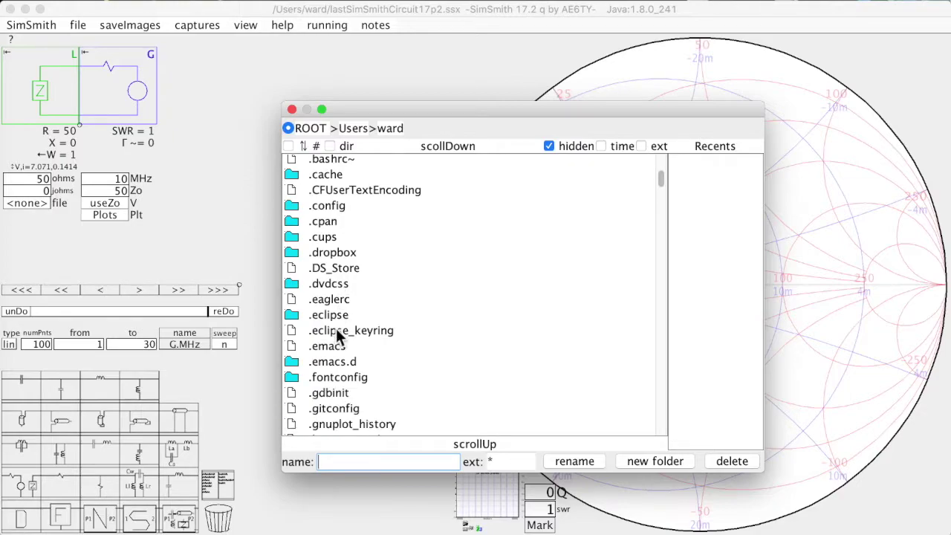
scroll(336, 331, down, 1)
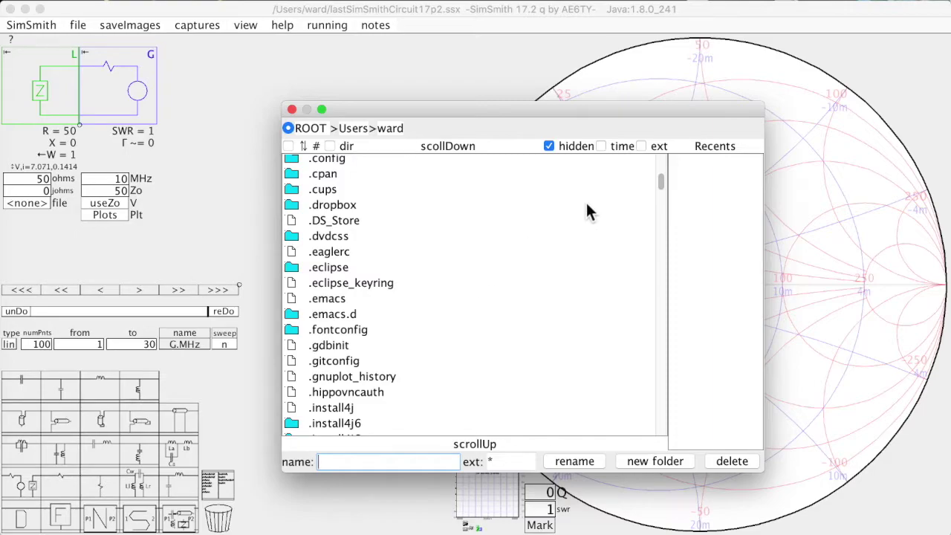
click(549, 146)
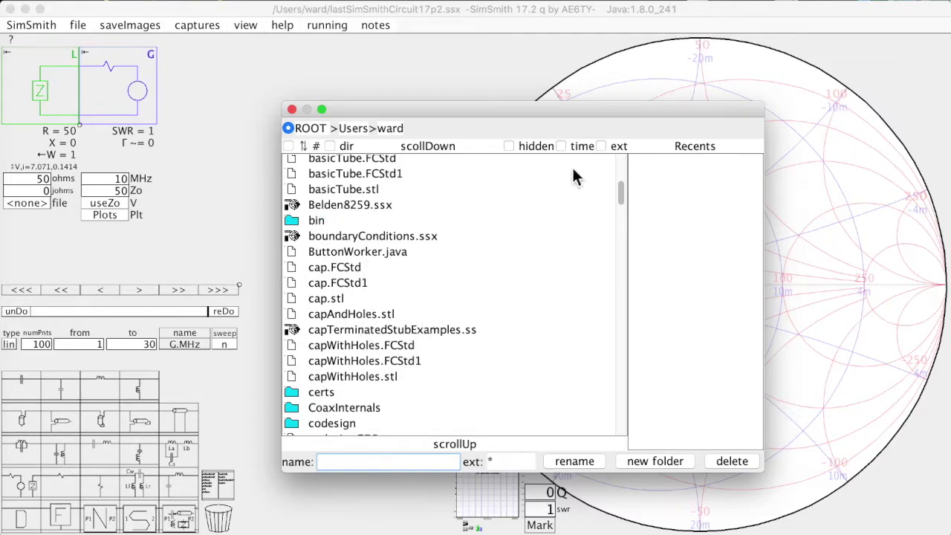
click(601, 147)
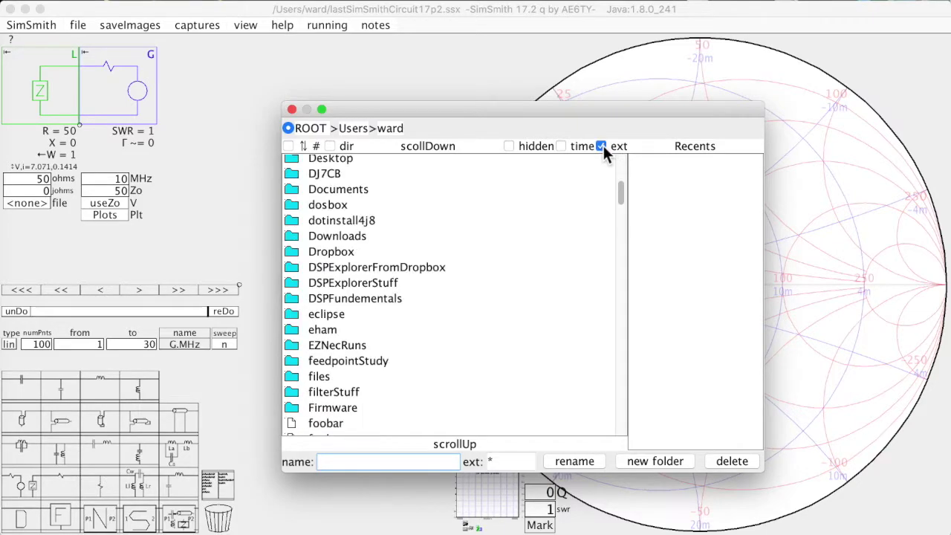
scroll(428, 265, down, 15)
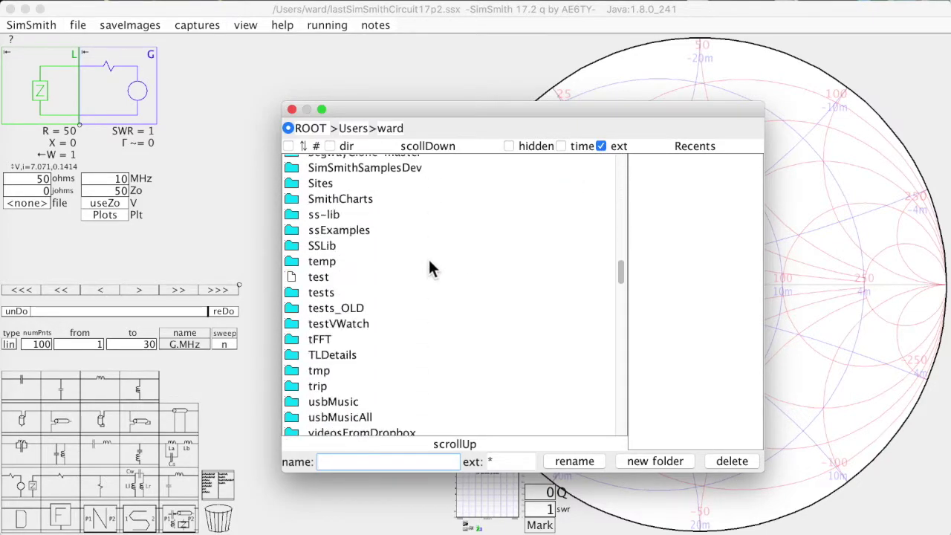
scroll(428, 262, down, 8)
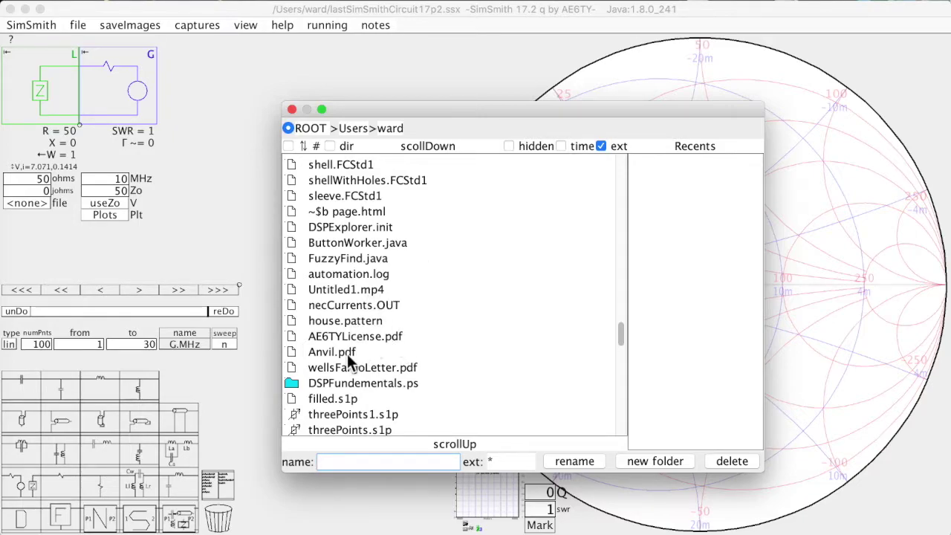
scroll(380, 416, down, 3)
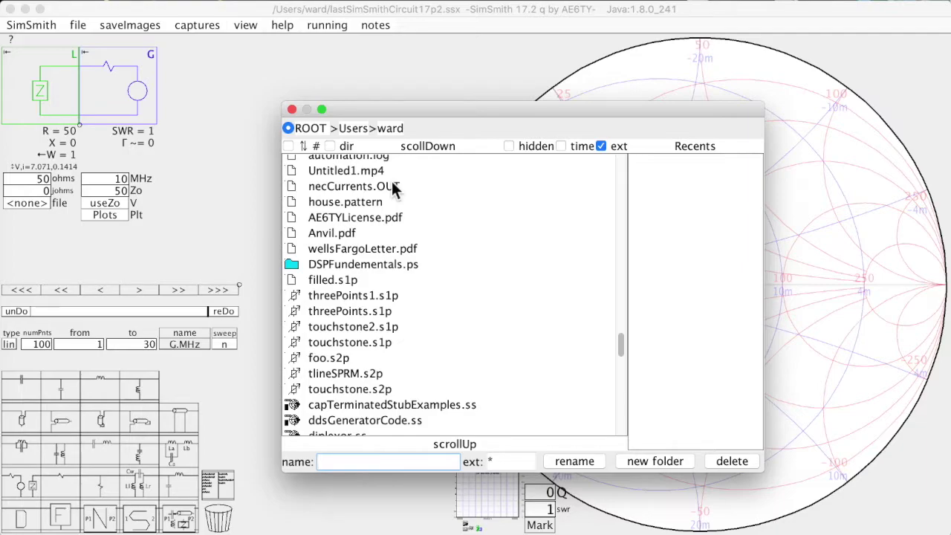
click(561, 147)
scroll(469, 250, up, 10)
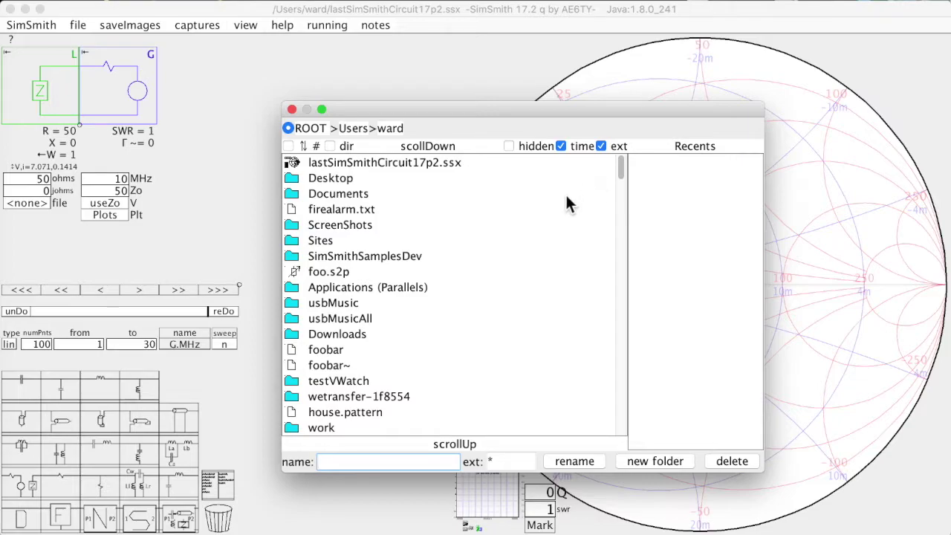
click(562, 146)
click(602, 146)
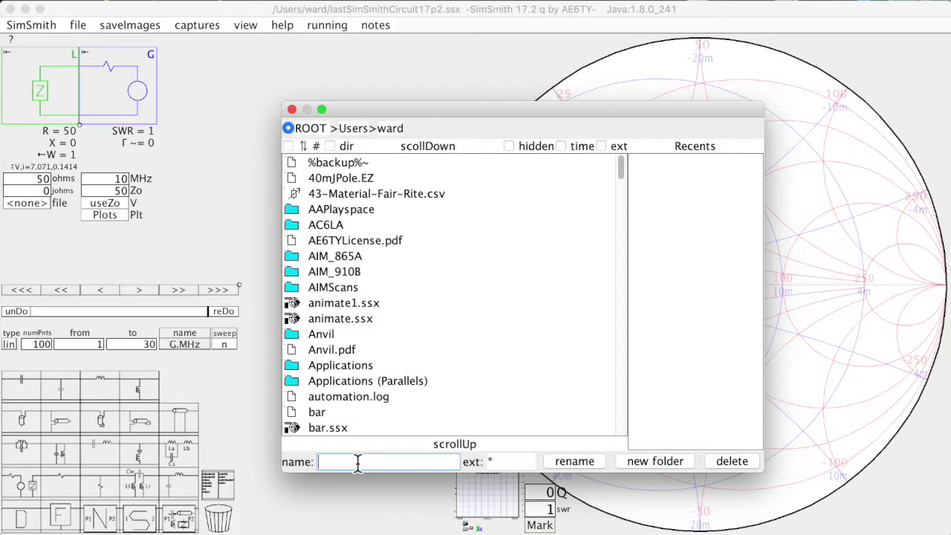
Type partial names to enter SimSmithSamplesDev > SimSmithSamples > sampleLoadFiles, then type myocf1.
text(sims)
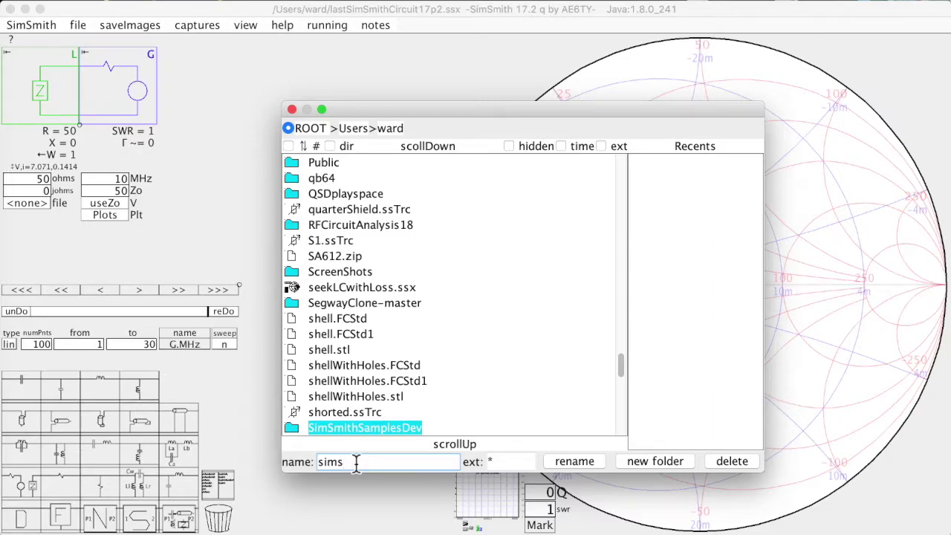
key(Return)
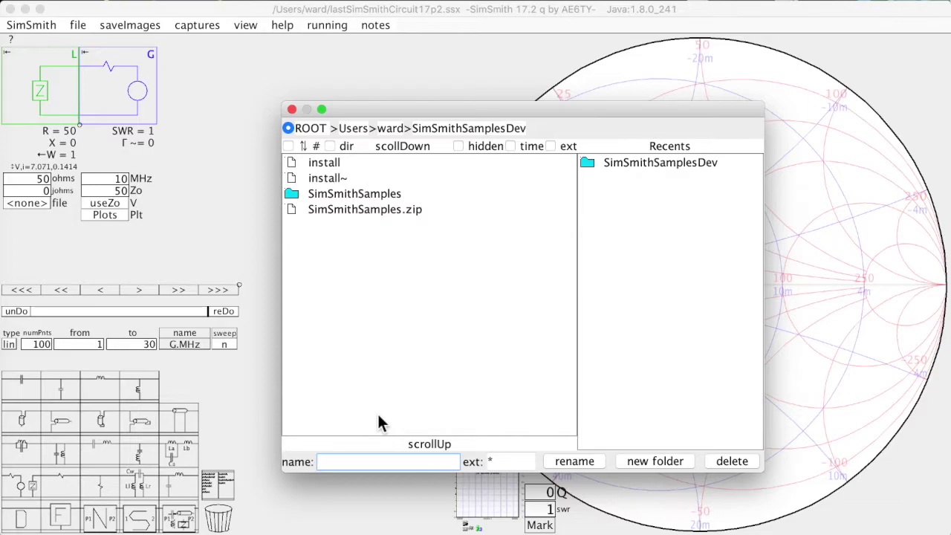
text(simsmi)
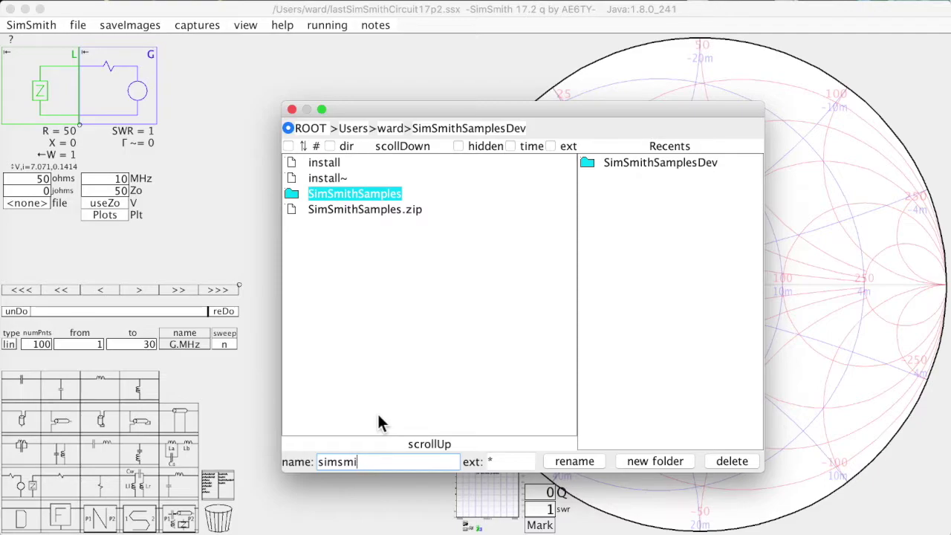
key(Return)
text(myocf)
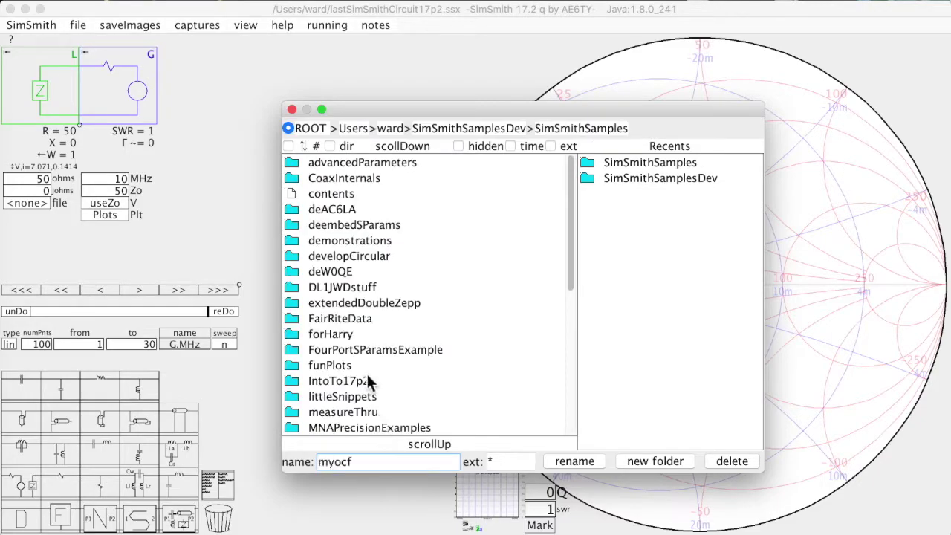
key(BackSpace)
key(BackSpace)
key(BackSpace)
key(BackSpace)
key(BackSpace)
text(sample)
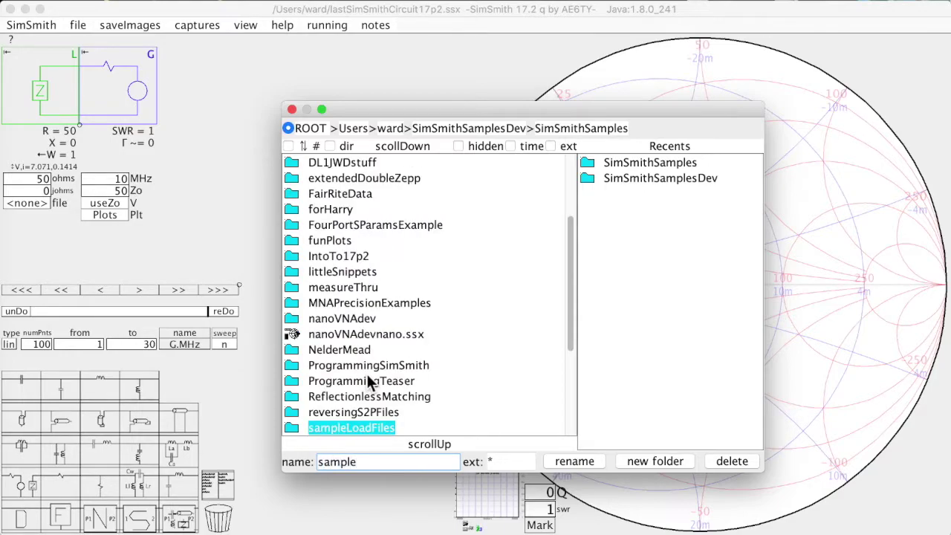
key(Return)
text(myocf)
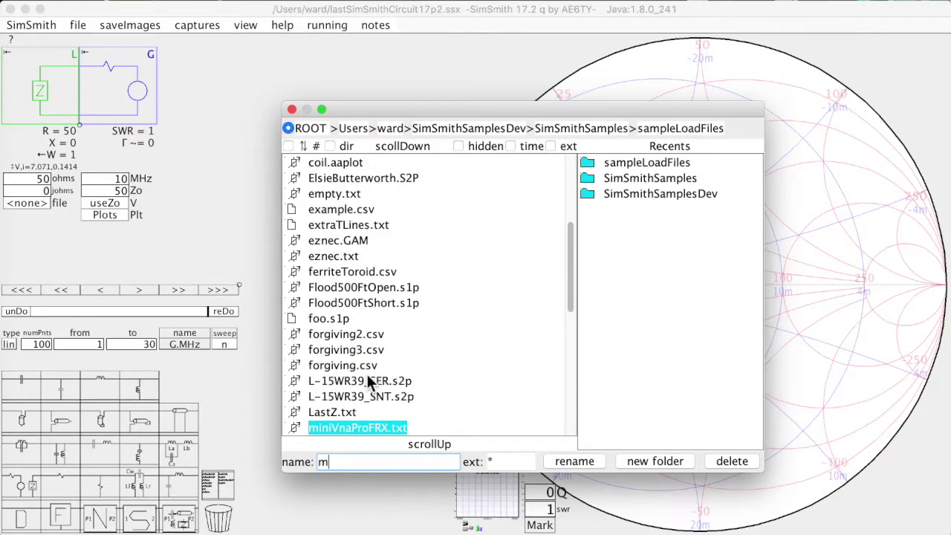
text(1)
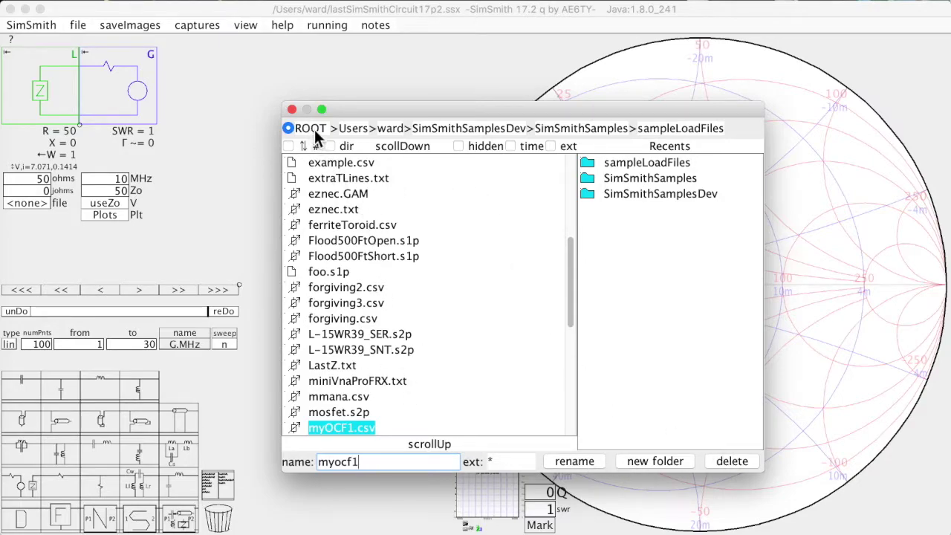
Load myOCF1.csv from recent sampleLoadFiles as the load impedance (R 158.7, X −75.82, SWR 3.961).
click(289, 129)
click(292, 110)
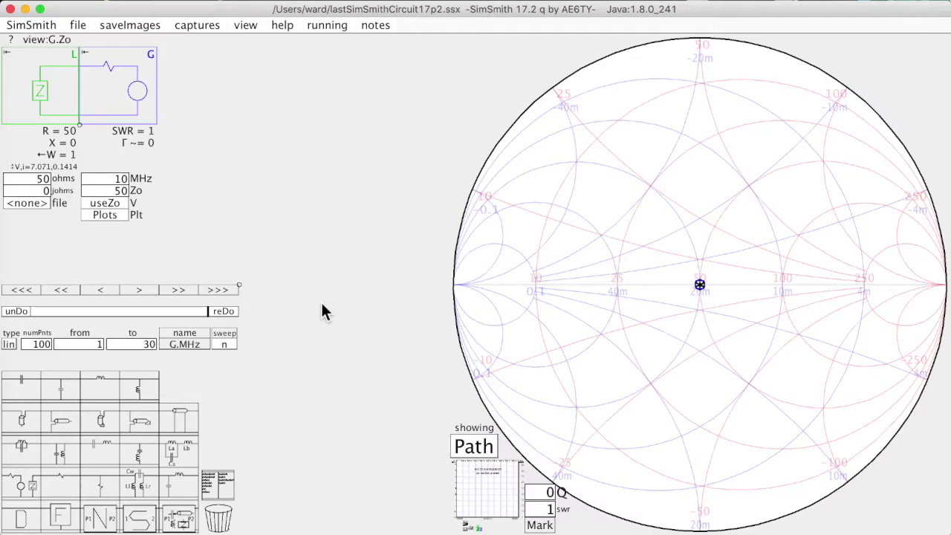
click(42, 207)
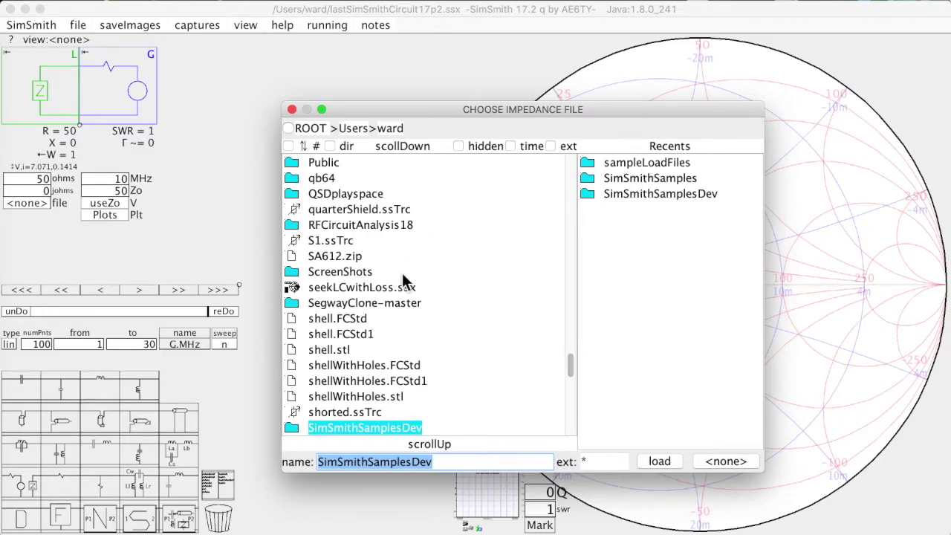
drag(425, 105, 347, 99)
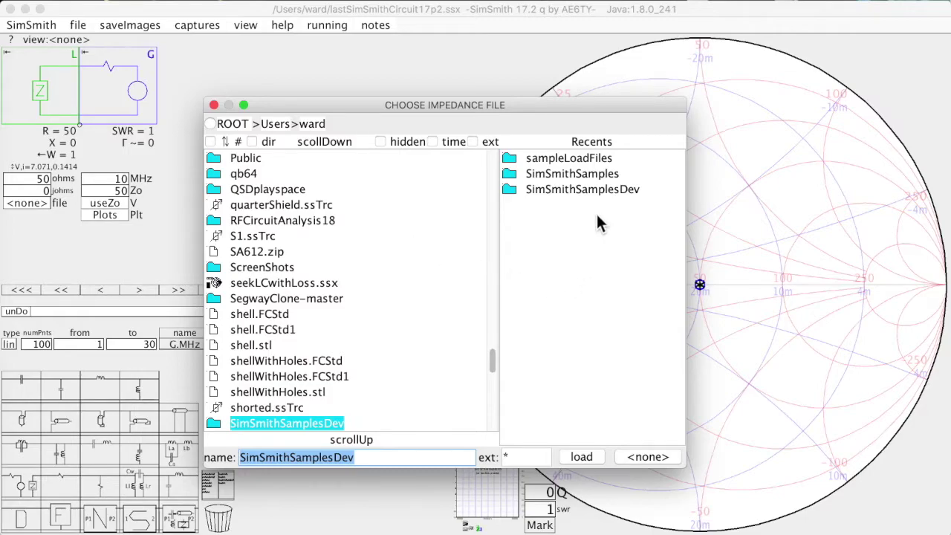
click(562, 161)
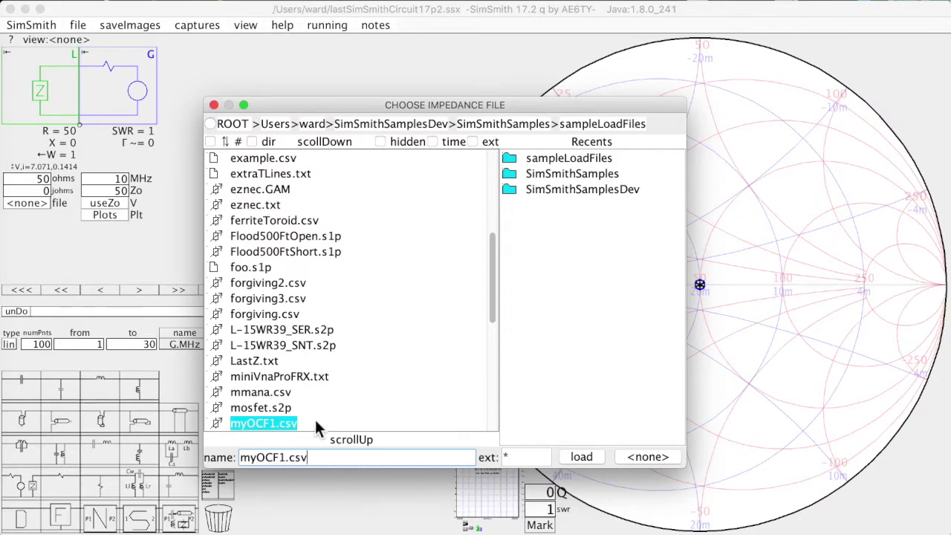
click(594, 458)
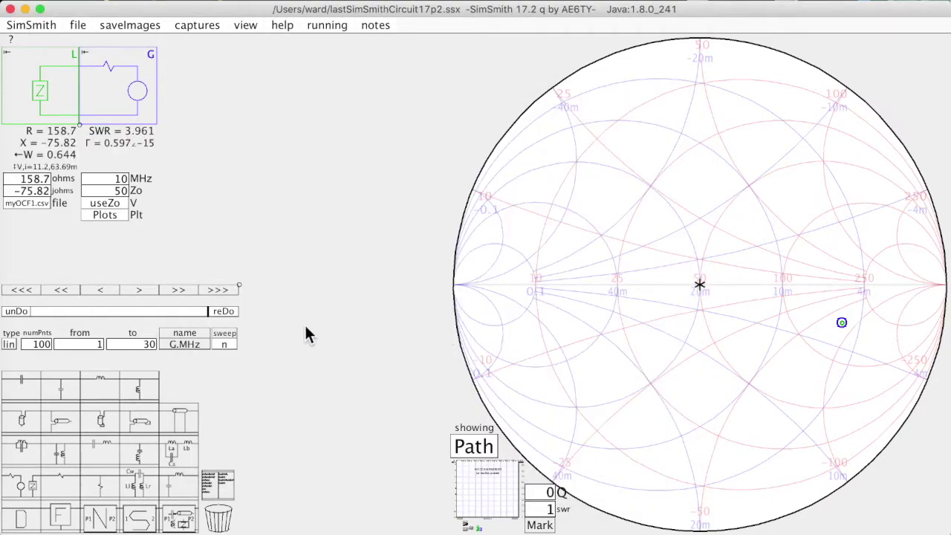
Browse SimSmithSamples, the ward folder and SimSmithSamplesDev in the file chooser, then close it.
click(215, 489)
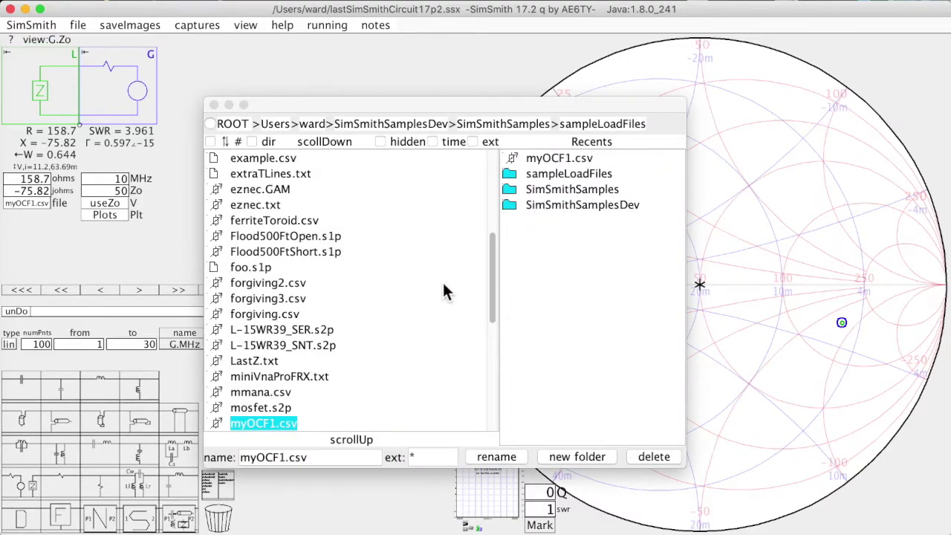
click(559, 175)
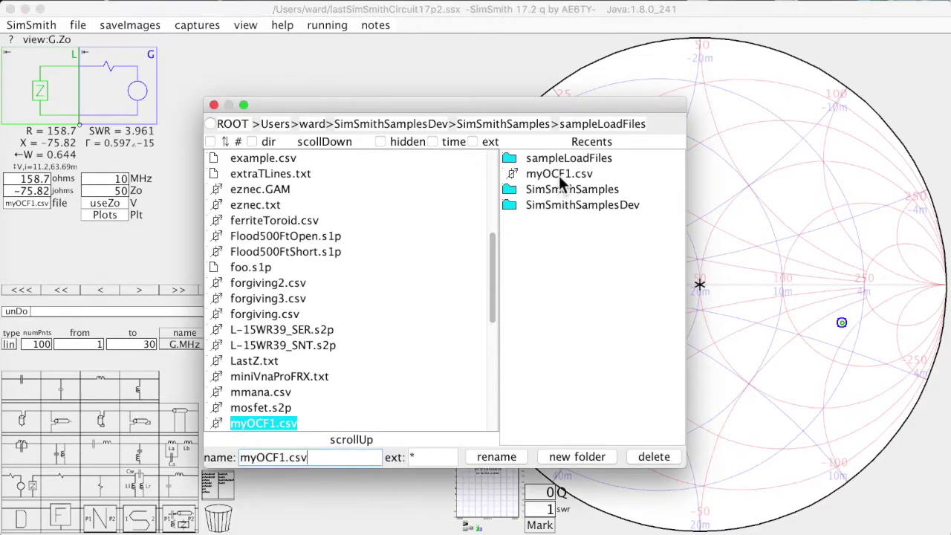
click(567, 195)
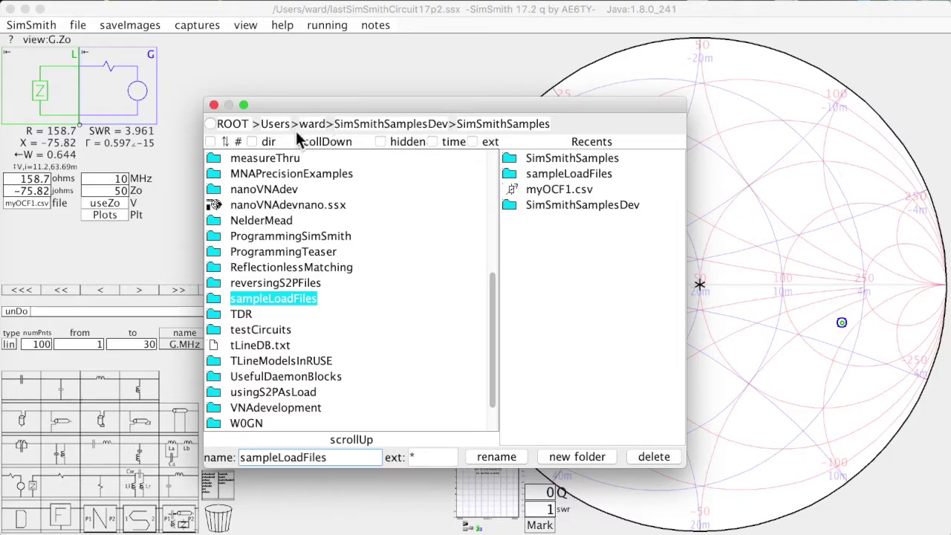
click(315, 124)
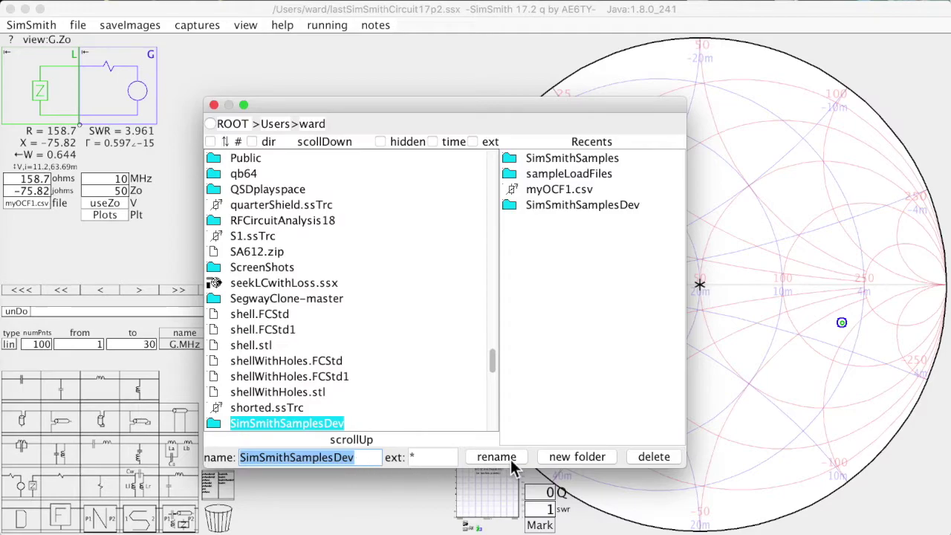
double_click(360, 421)
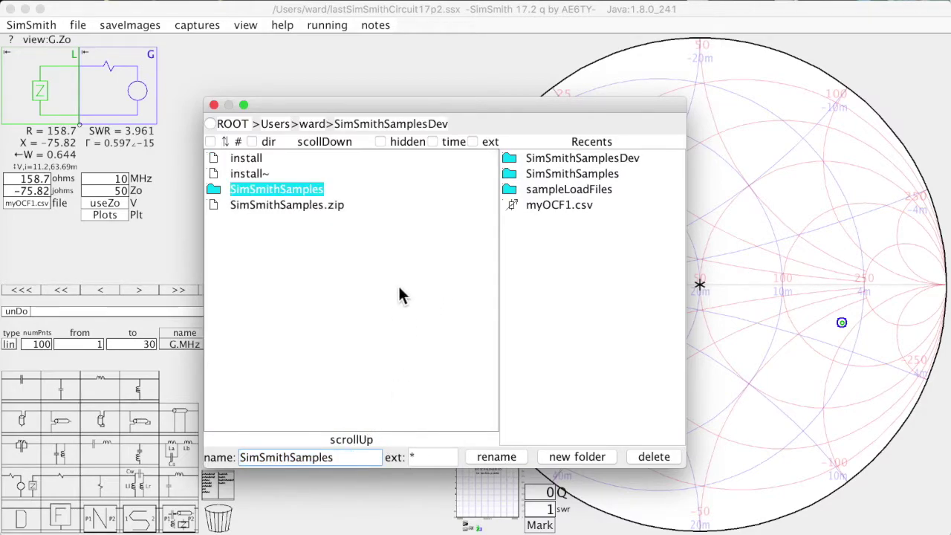
drag(344, 103, 483, 91)
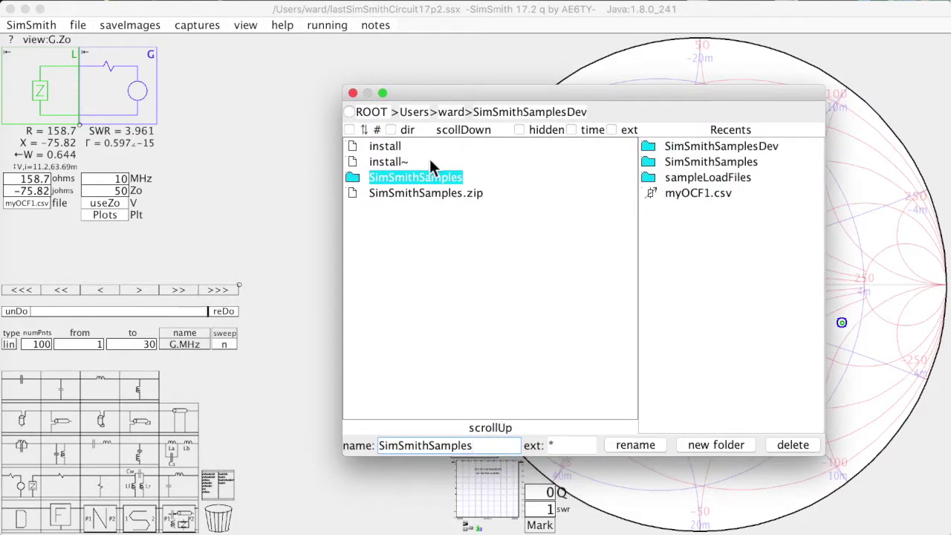
click(456, 113)
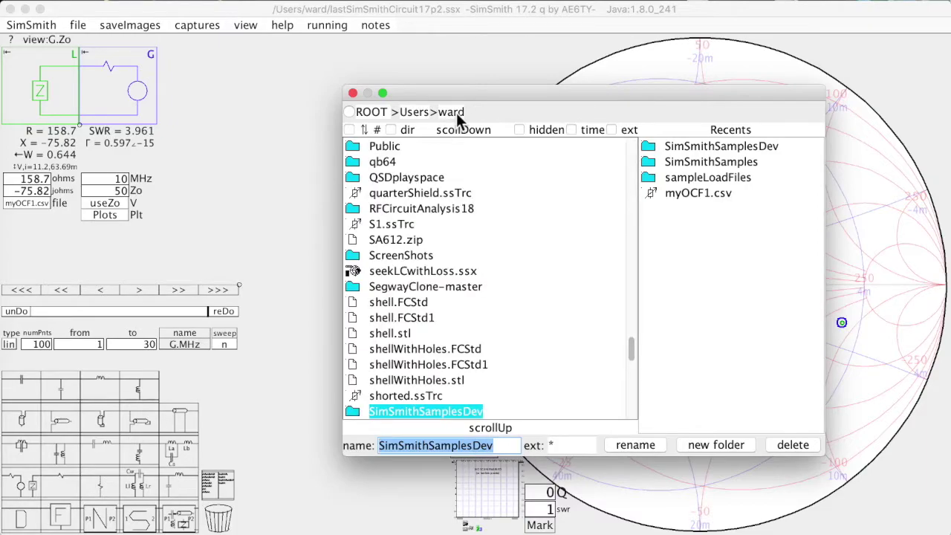
click(353, 93)
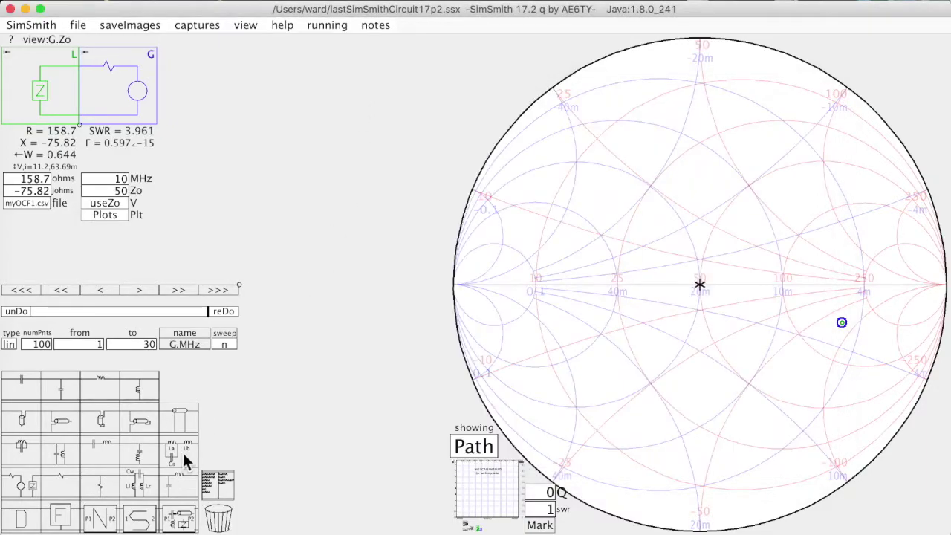
Drag an inductor part from the palette, assign myOCF1.csv, then reopen the file browser on ward.
drag(102, 382, 113, 470)
key(Escape)
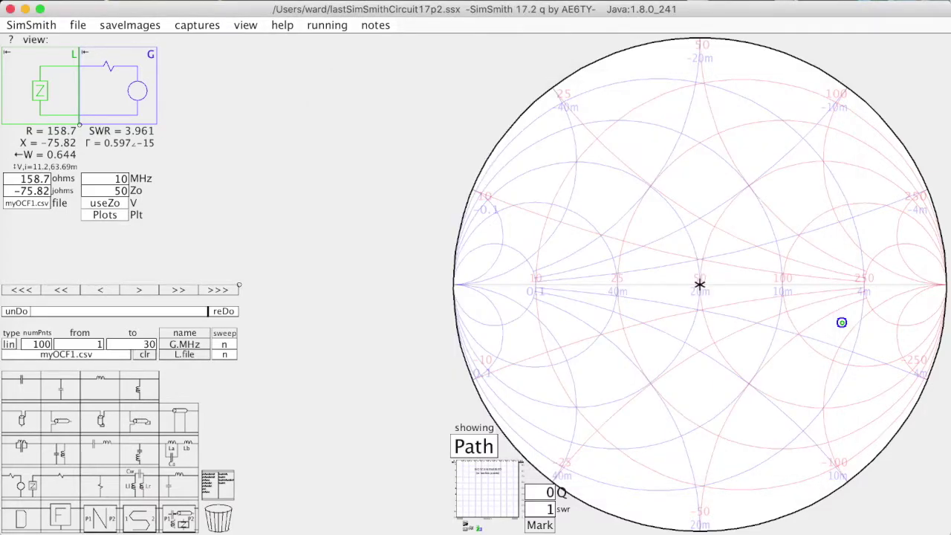
click(222, 484)
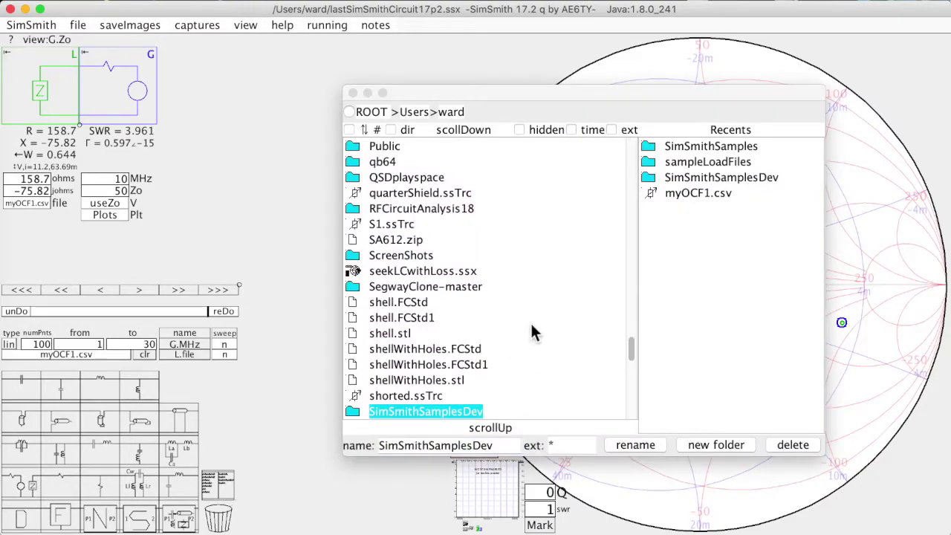
Move the file chooser up-left and try dropping shell.FCStd into the Recents list.
drag(480, 93, 344, 71)
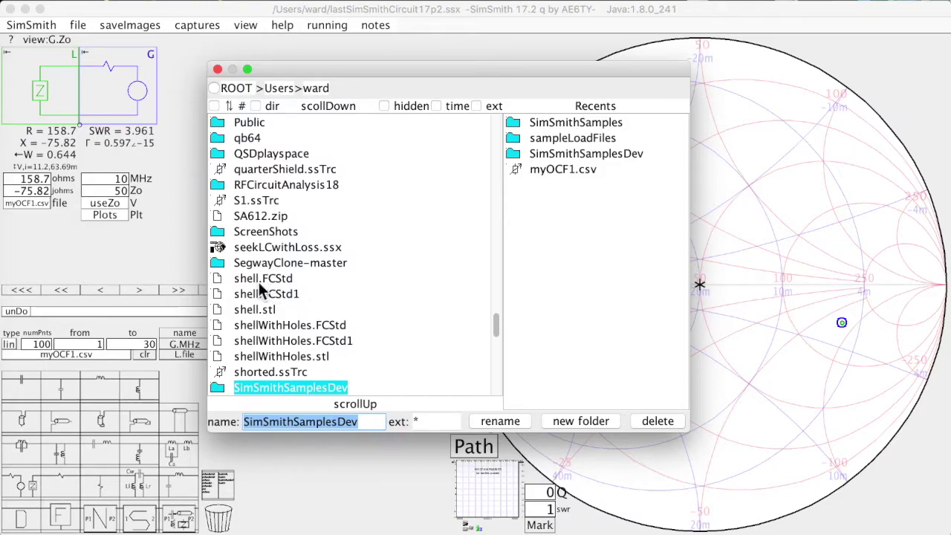
mouse_move(258, 281)
mouse_down()
mouse_move(369, 274)
mouse_move(576, 226)
mouse_move(540, 172)
mouse_move(361, 326)
mouse_move(268, 291)
mouse_move(263, 280)
mouse_up()
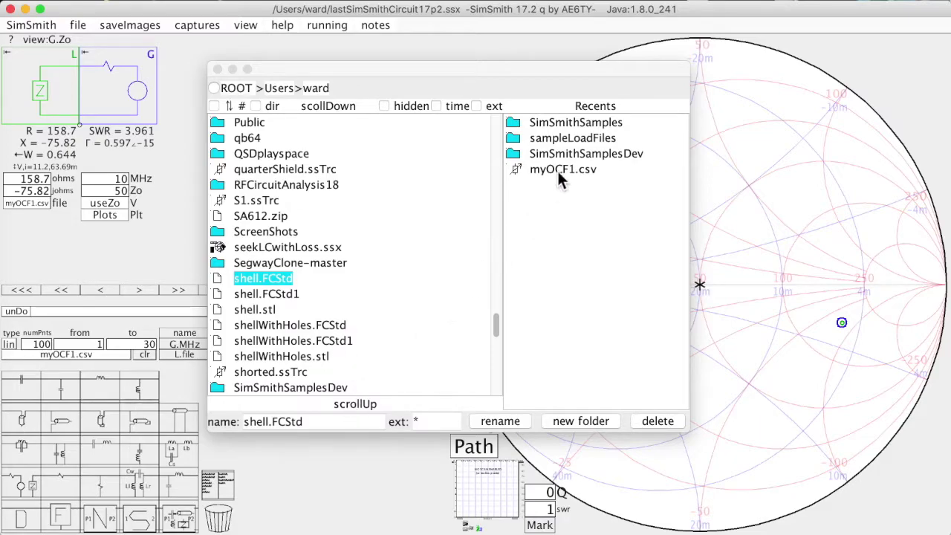
click(319, 88)
scroll(321, 197, up, 15)
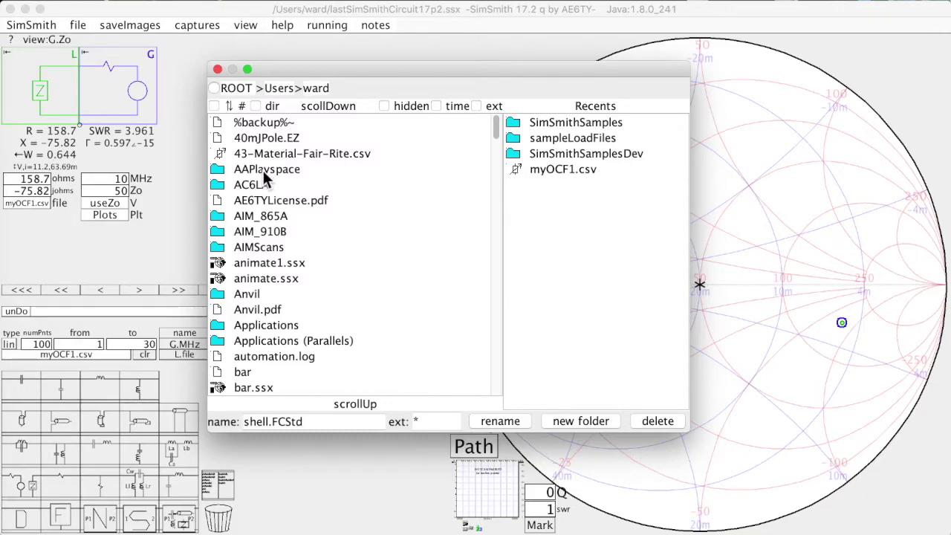
Compress the AAPlayspace folder into AAPlayspace.zip.
right_click(263, 173)
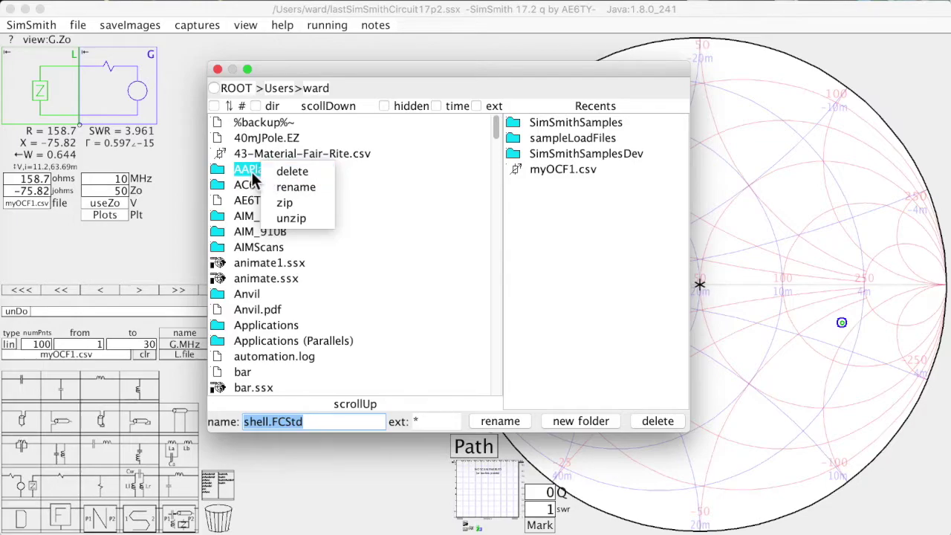
click(307, 205)
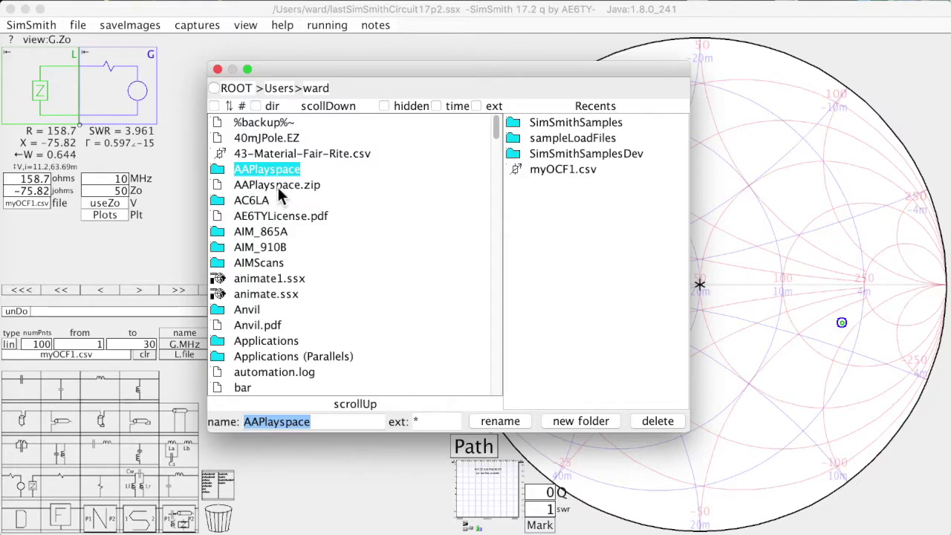
click(276, 197)
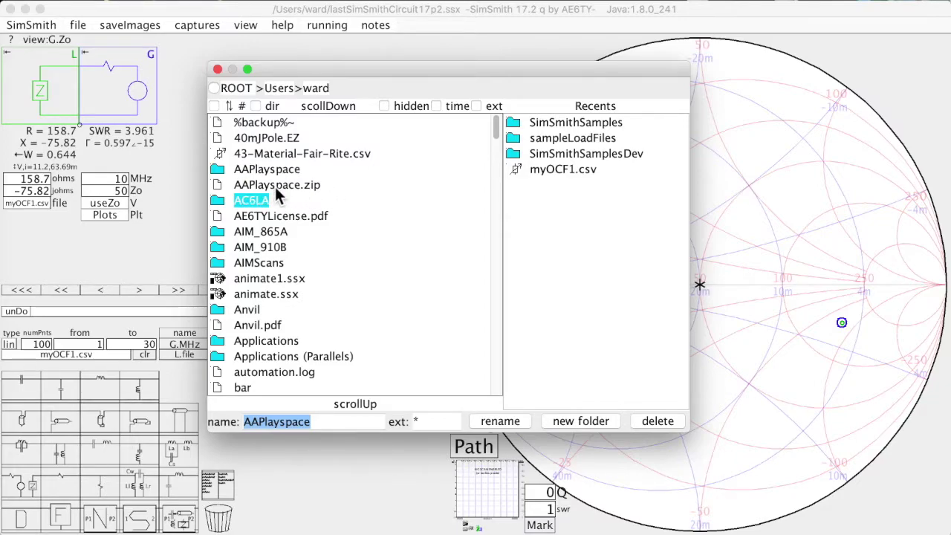
Unzip AAPlayspace.zip twice, creating AAPlayspace 1 and AAPlayspace 2.
right_click(275, 186)
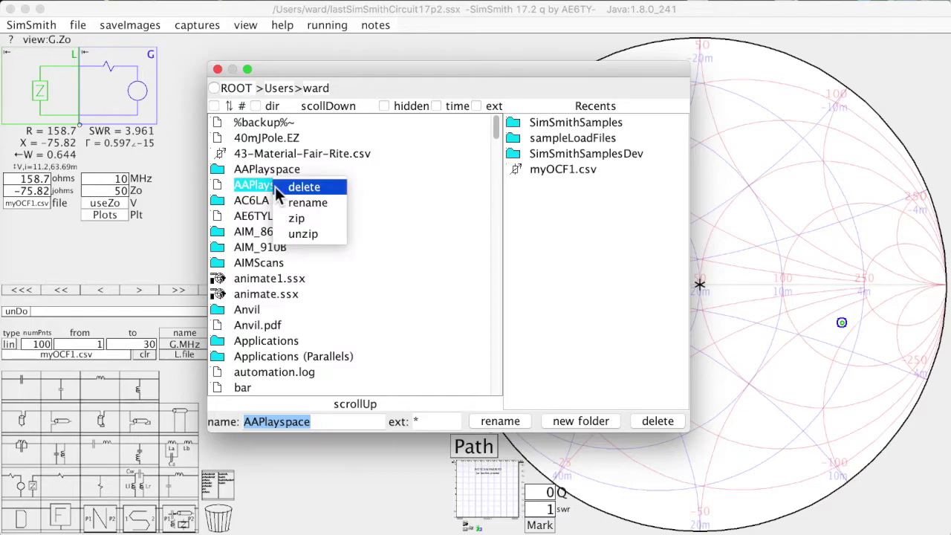
click(320, 237)
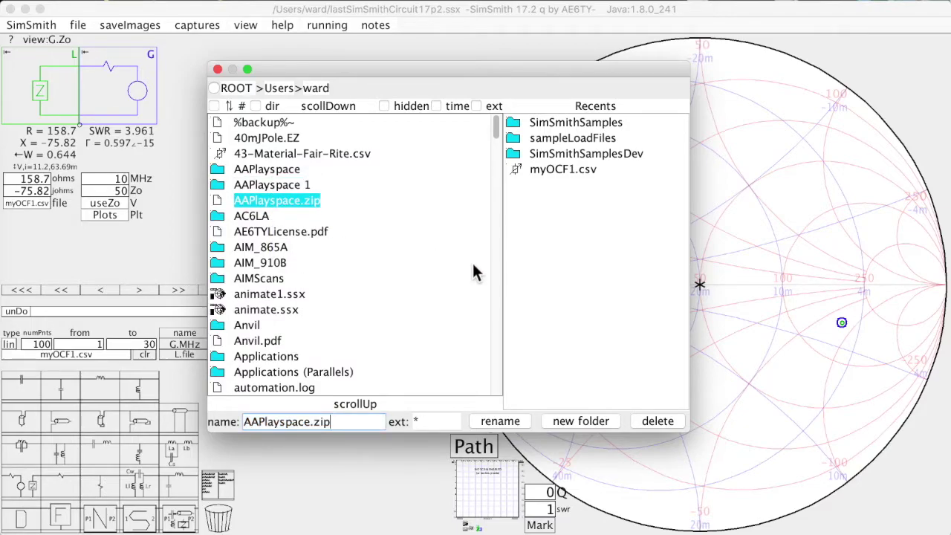
right_click(286, 199)
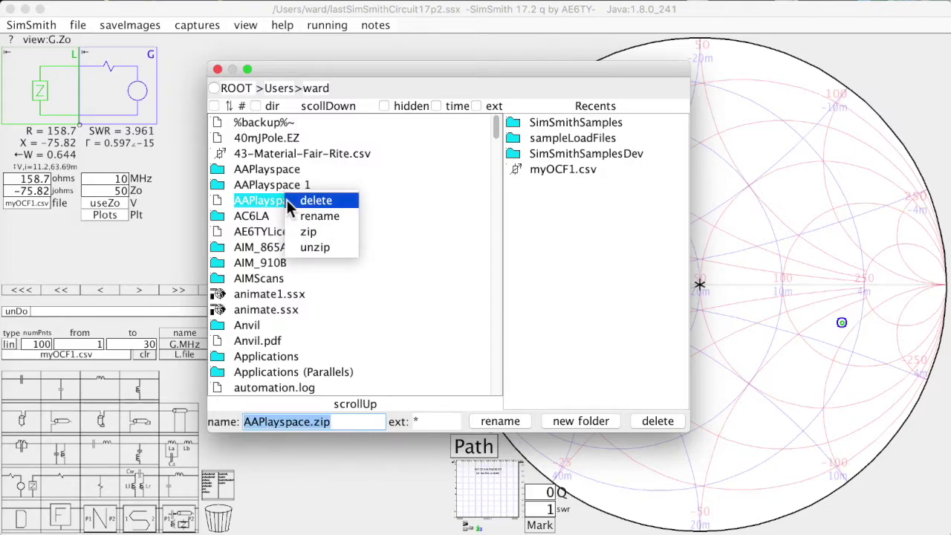
click(330, 249)
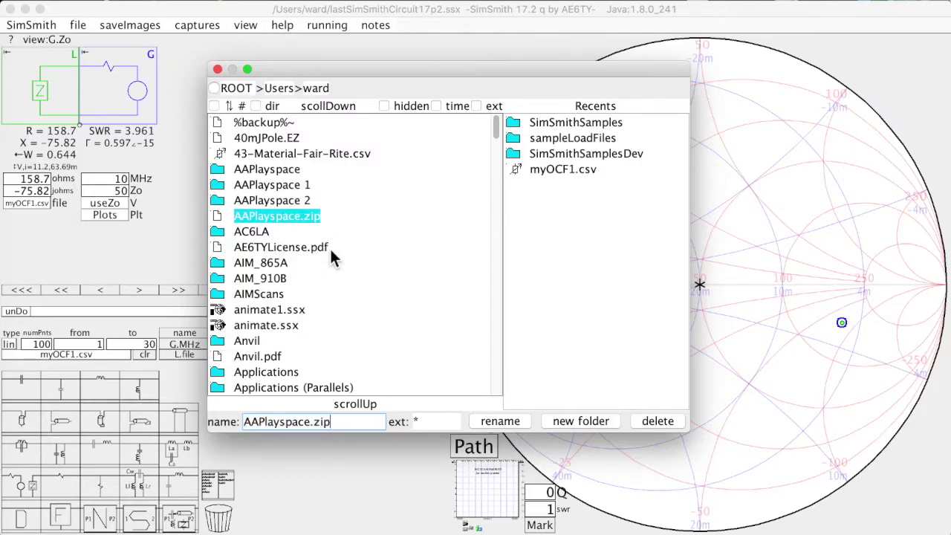
Delete AAPlayspace 1, AAPlayspace 2 and AAPlayspace.zip, confirming each deletion.
right_click(274, 186)
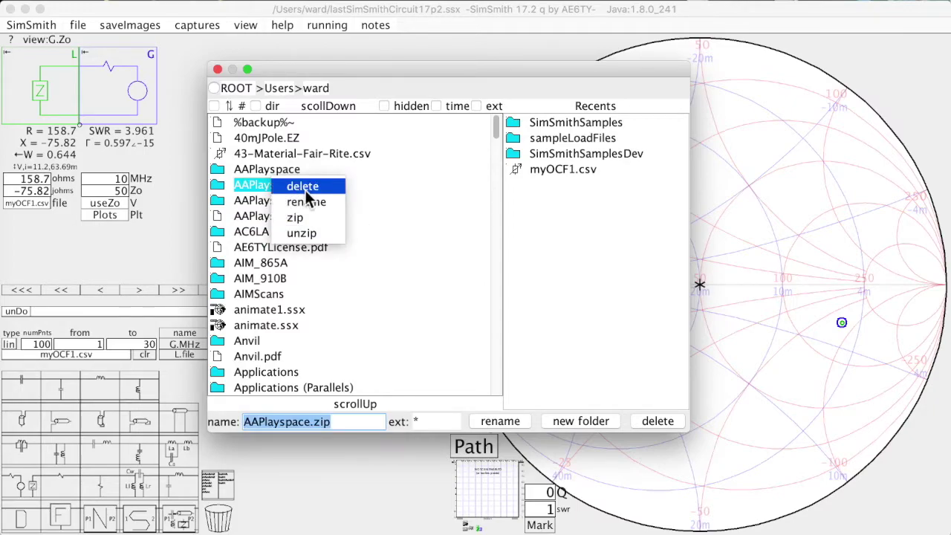
click(304, 189)
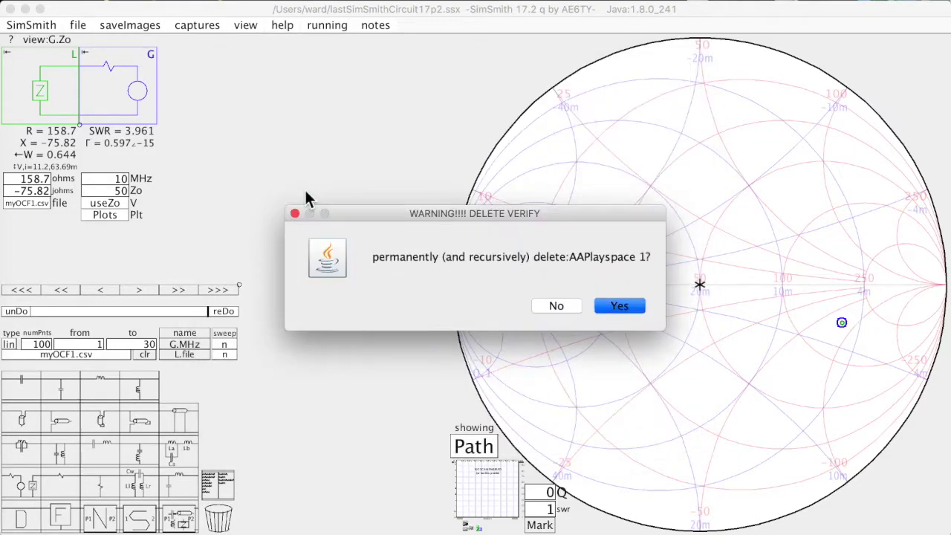
click(622, 309)
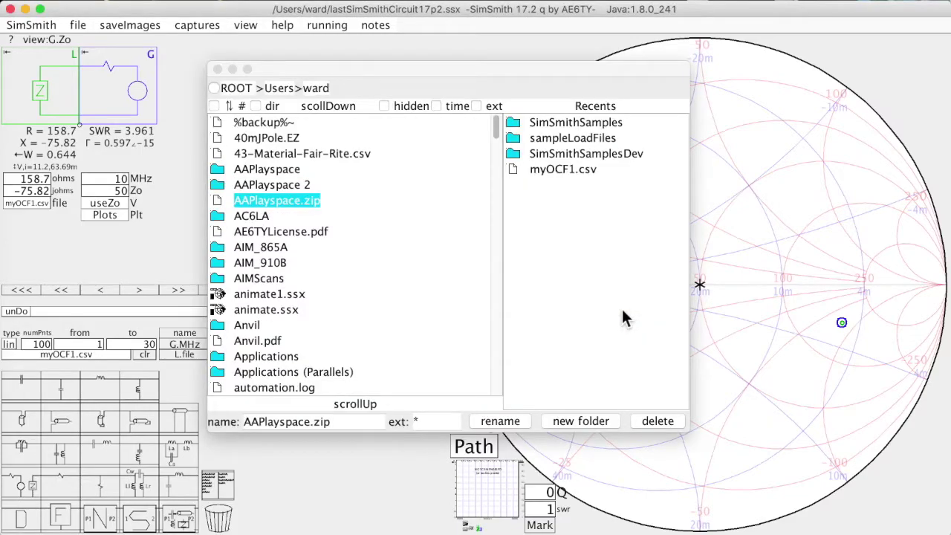
right_click(277, 186)
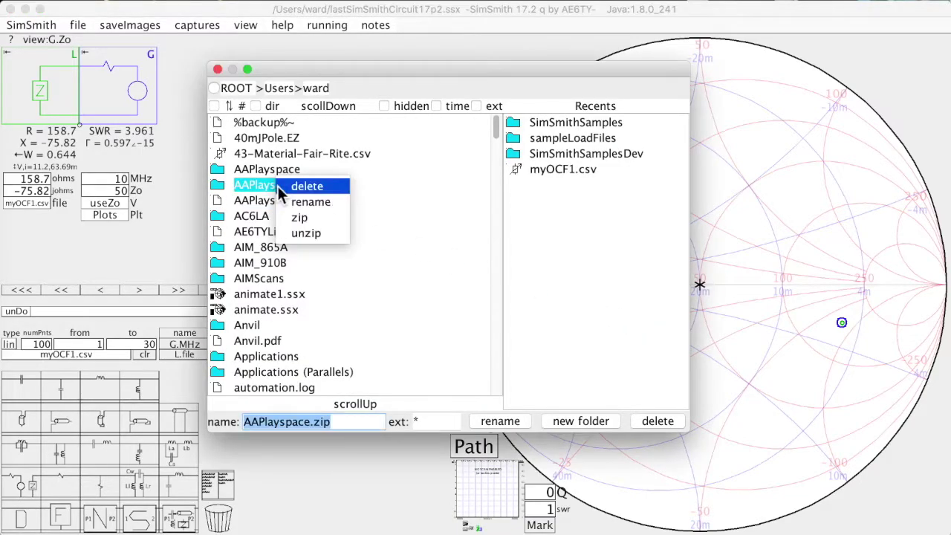
click(325, 190)
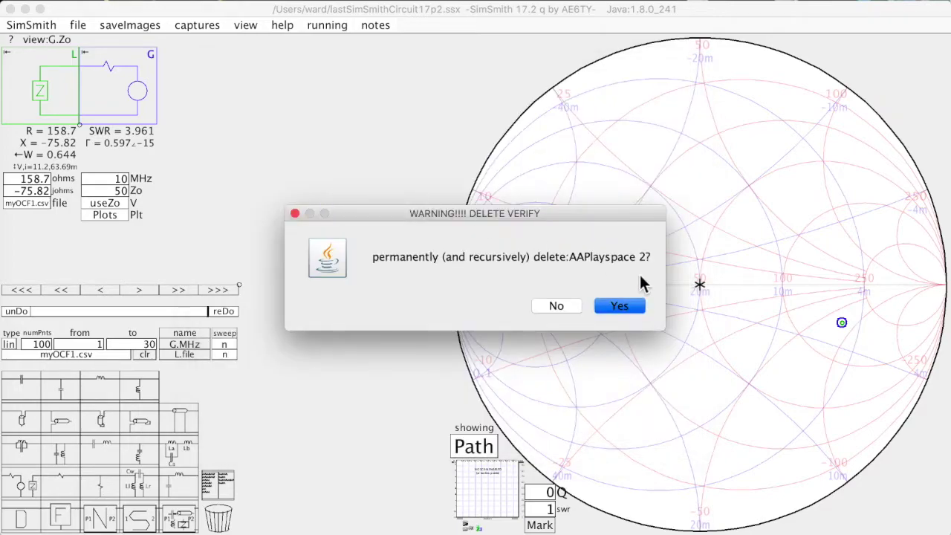
click(631, 305)
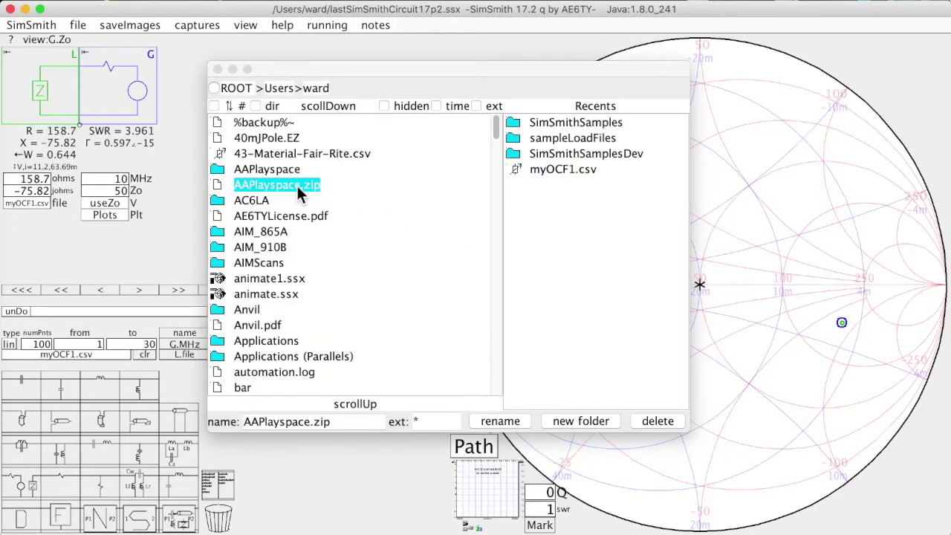
right_click(296, 184)
click(344, 188)
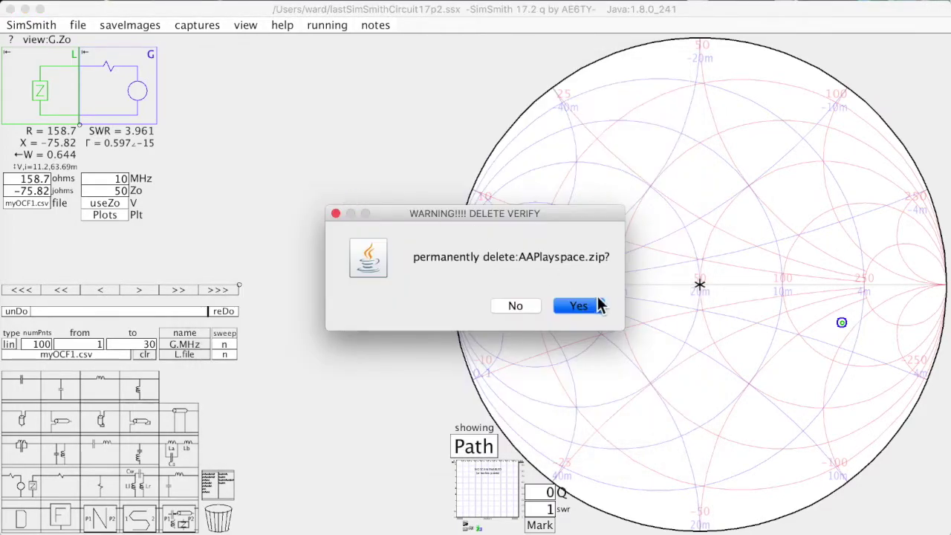
click(596, 306)
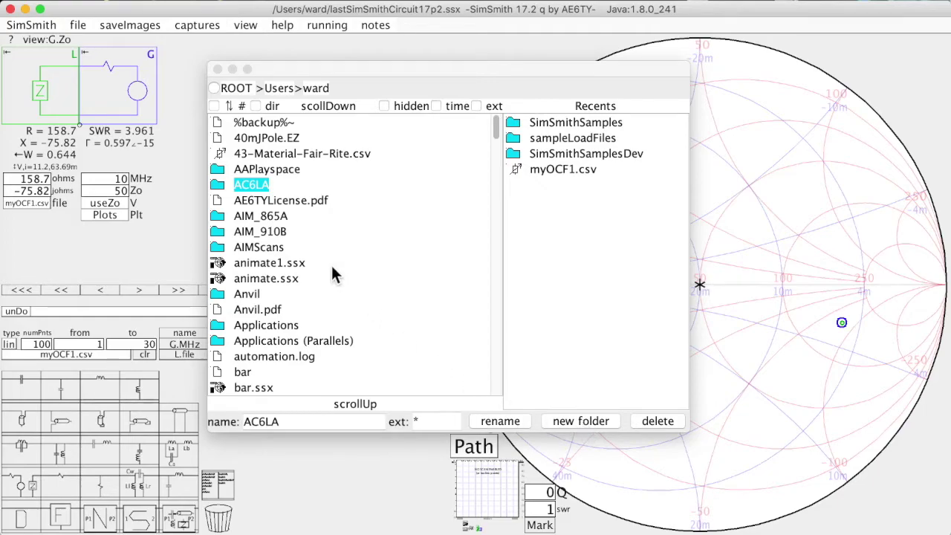
right_click(262, 154)
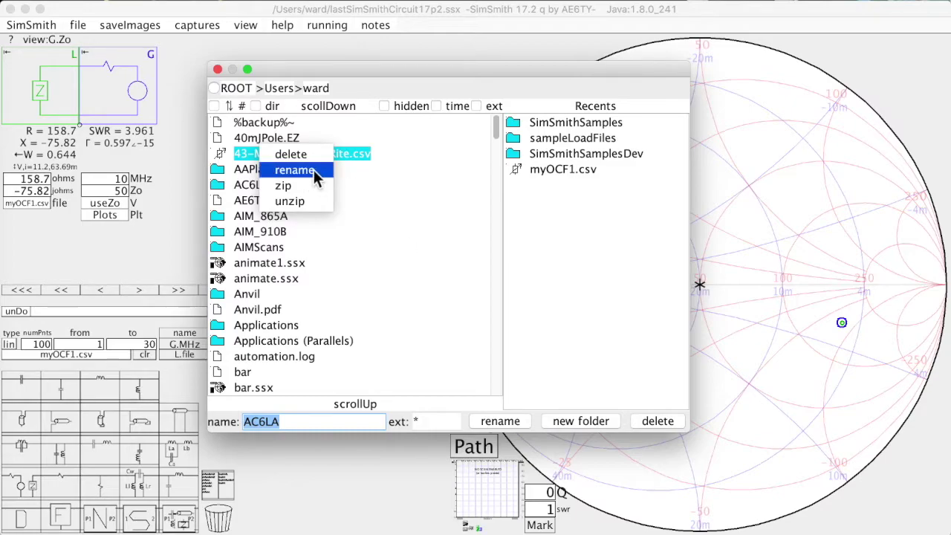
click(388, 185)
click(389, 185)
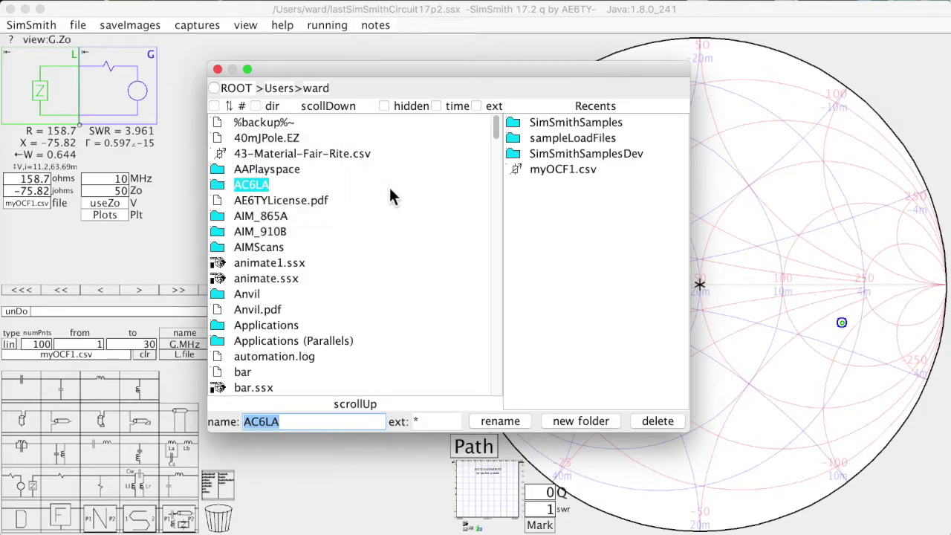
Shrink the SimSmith window and place the Finder home-folder window beside it.
click(218, 69)
drag(949, 533, 748, 382)
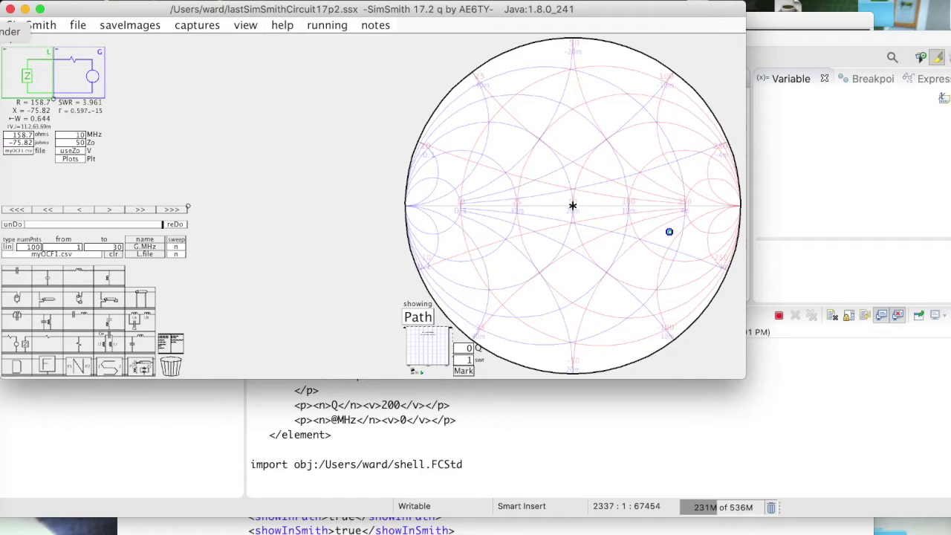
key(super+Tab)
drag(443, 183, 670, 166)
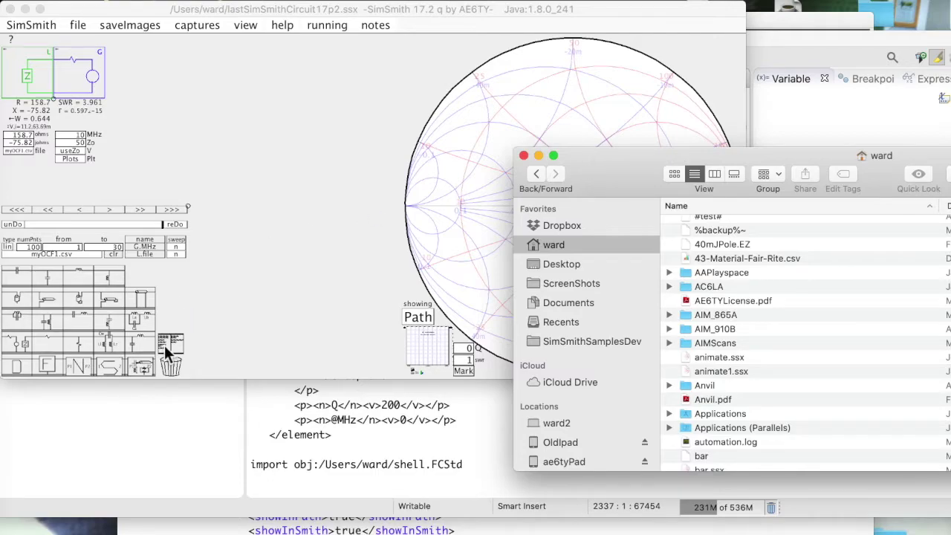
click(80, 275)
drag(81, 275, 578, 236)
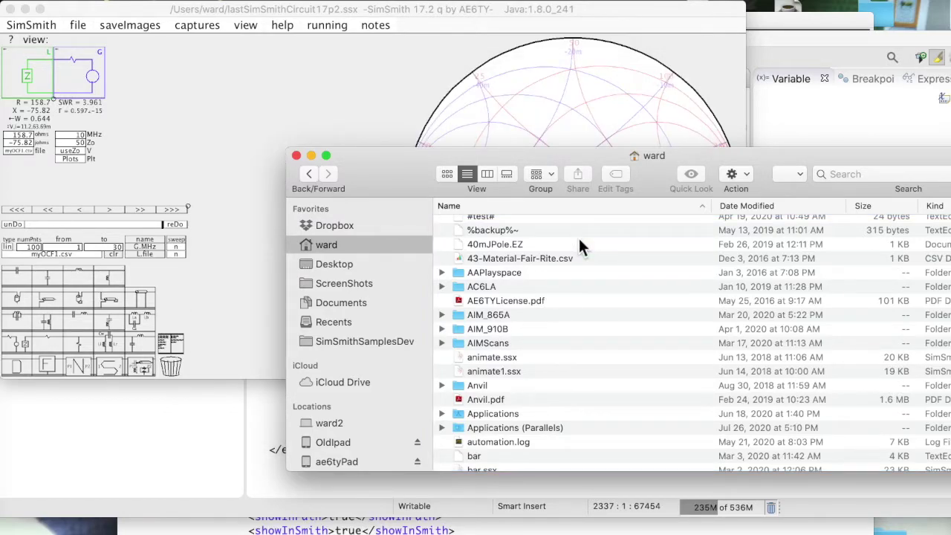
In Finder, open SimSmithSamplesDev and then its sampleLoadFiles folder.
drag(381, 160, 378, 171)
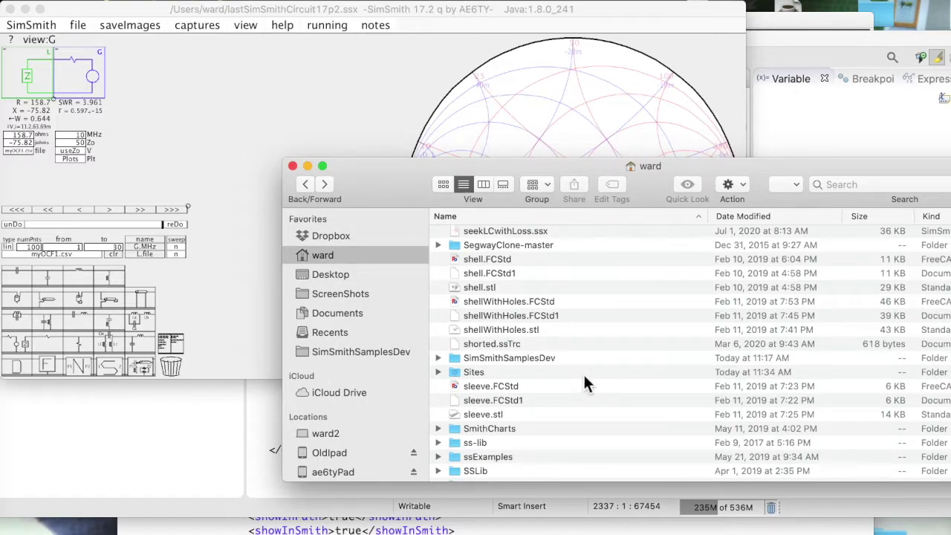
scroll(584, 376, down, 5)
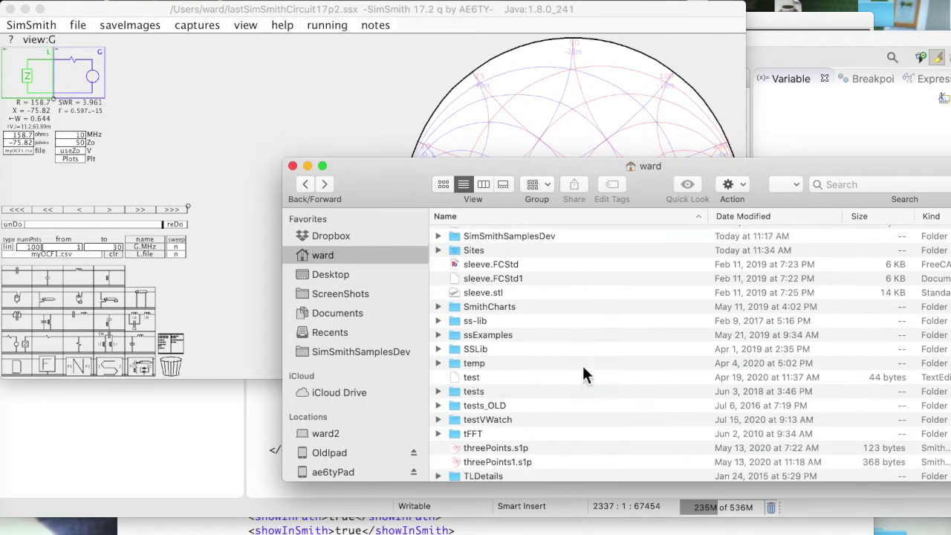
drag(471, 166, 440, 223)
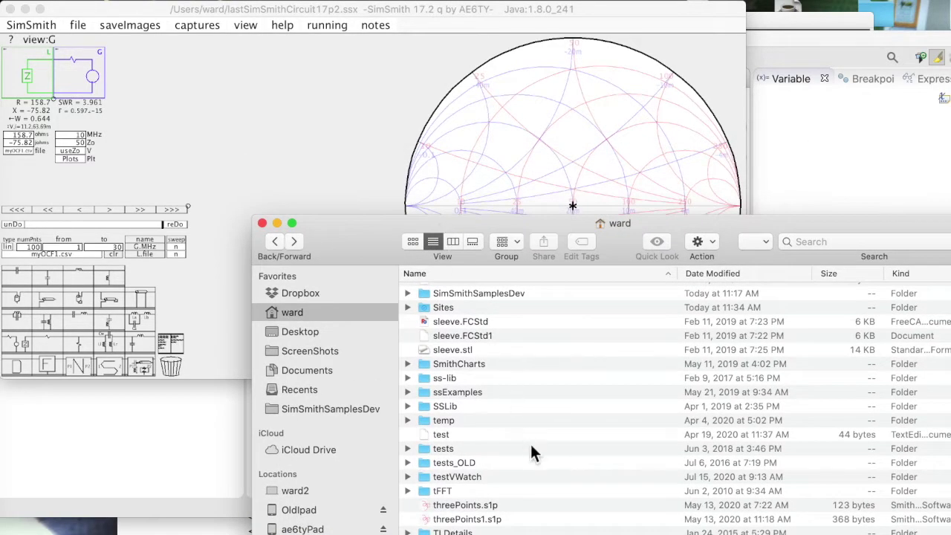
scroll(530, 442, down, 4)
scroll(530, 450, down, 9)
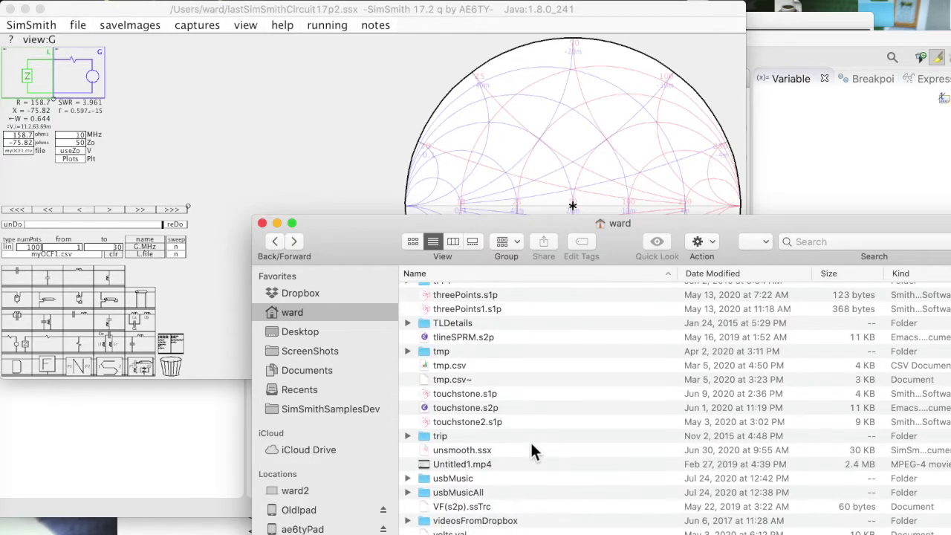
scroll(531, 446, up, 10)
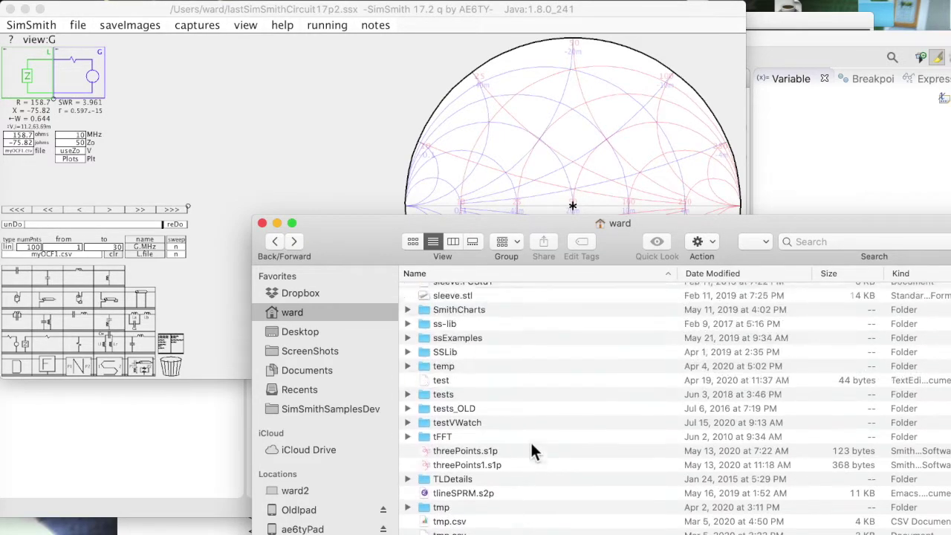
scroll(530, 450, up, 3)
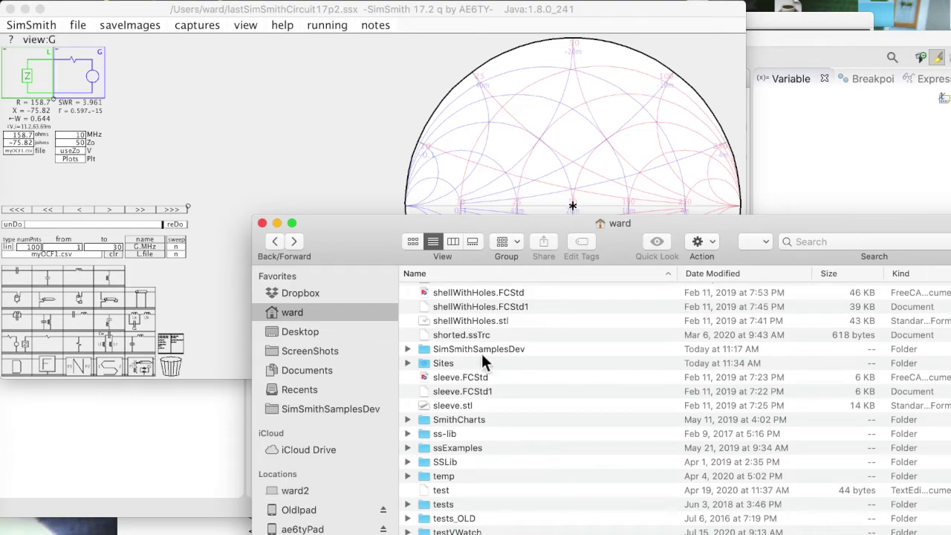
click(456, 358)
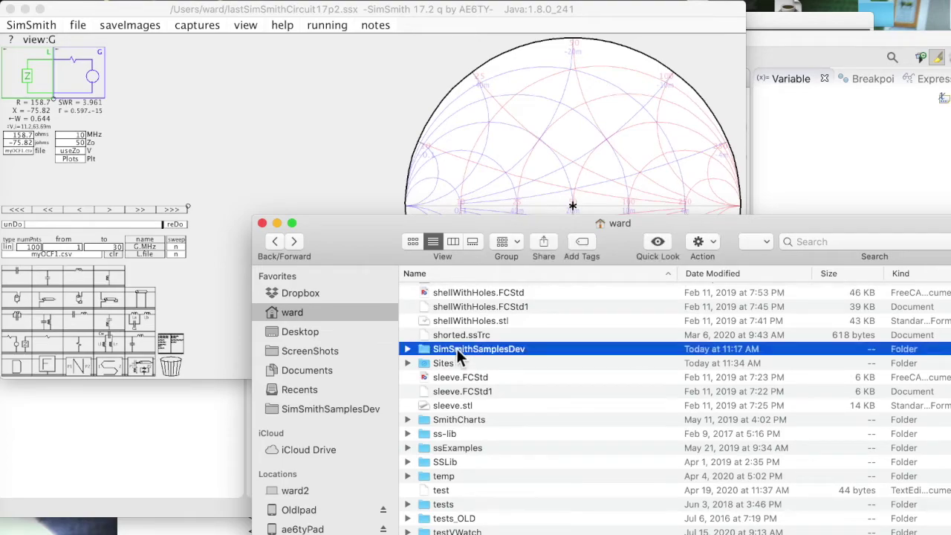
key(Return)
double_click(570, 352)
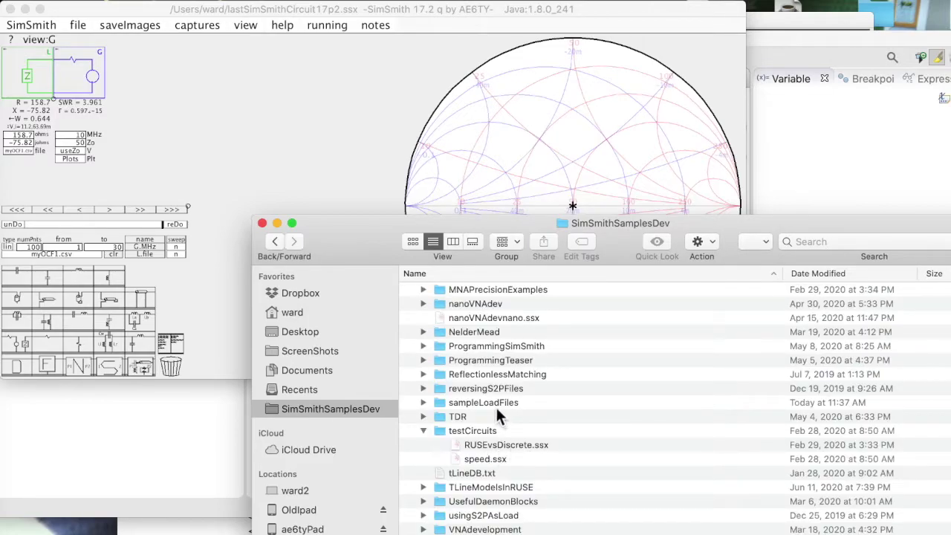
double_click(493, 403)
Drag myOCF1.csv from Finder onto SimSmith's load file entry.
scroll(464, 439, down, 1)
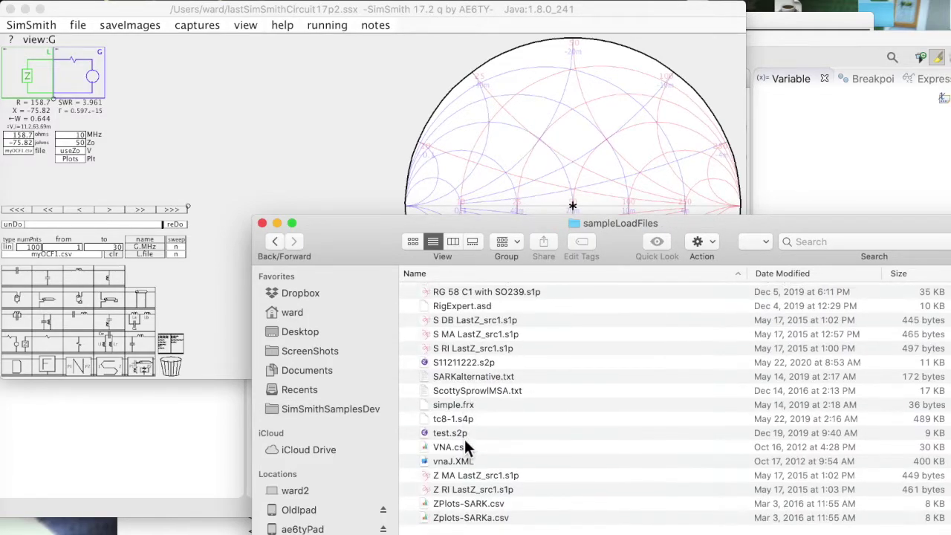
scroll(464, 447, up, 6)
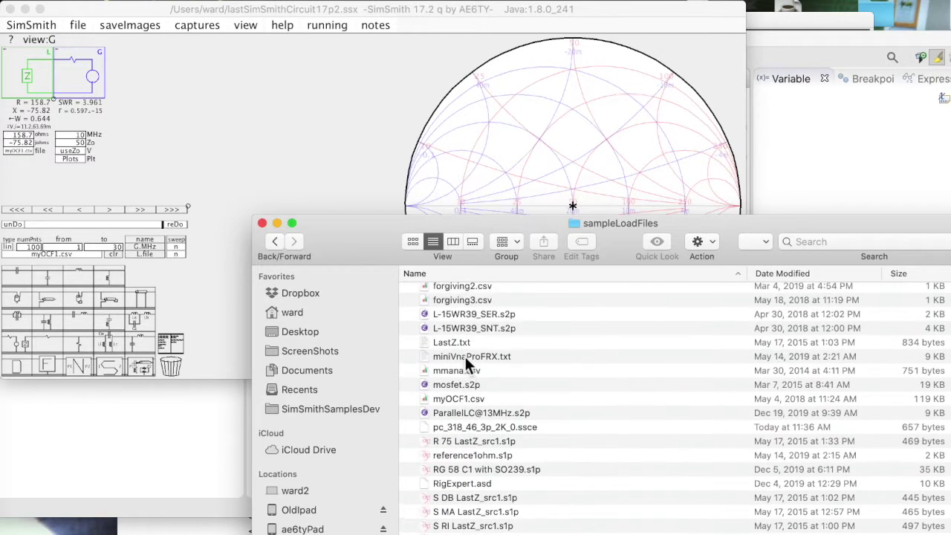
scroll(469, 437, down, 1)
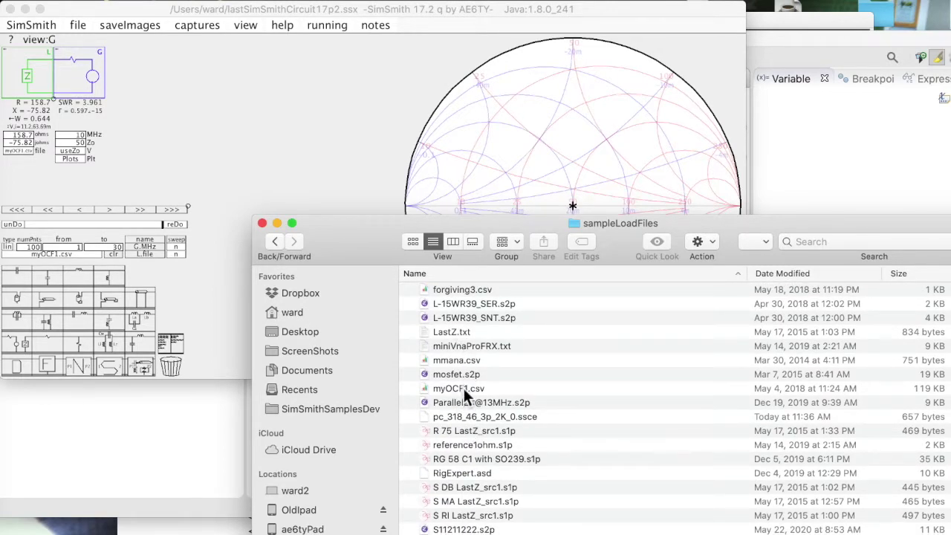
drag(503, 386, 24, 161)
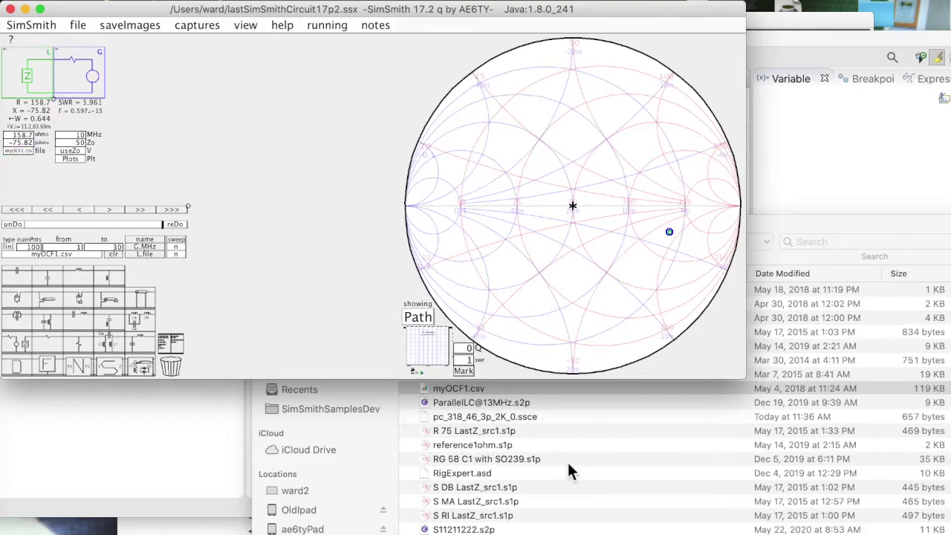
Drag reference1ohm.s1p from the sampleLoadFiles Finder window into SimSmith, cancelling the accidental rename.
click(488, 446)
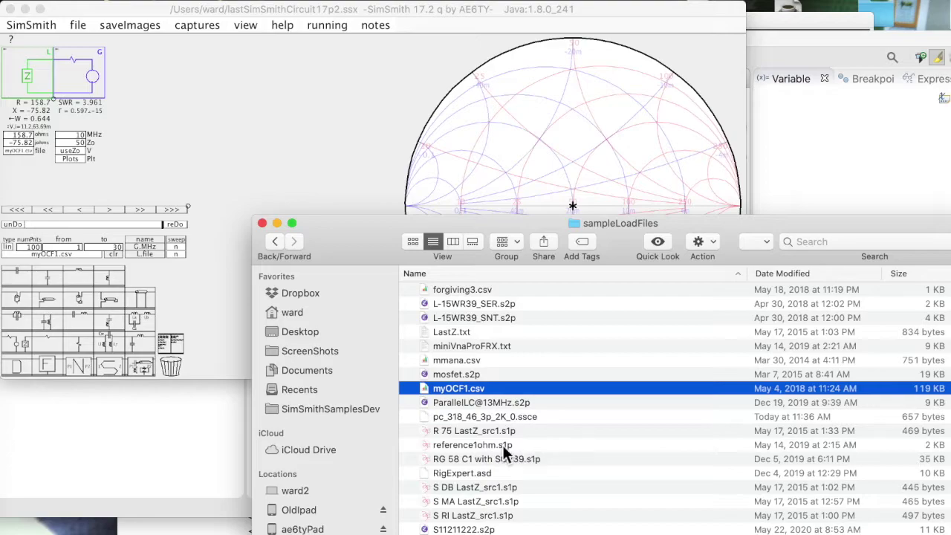
click(502, 445)
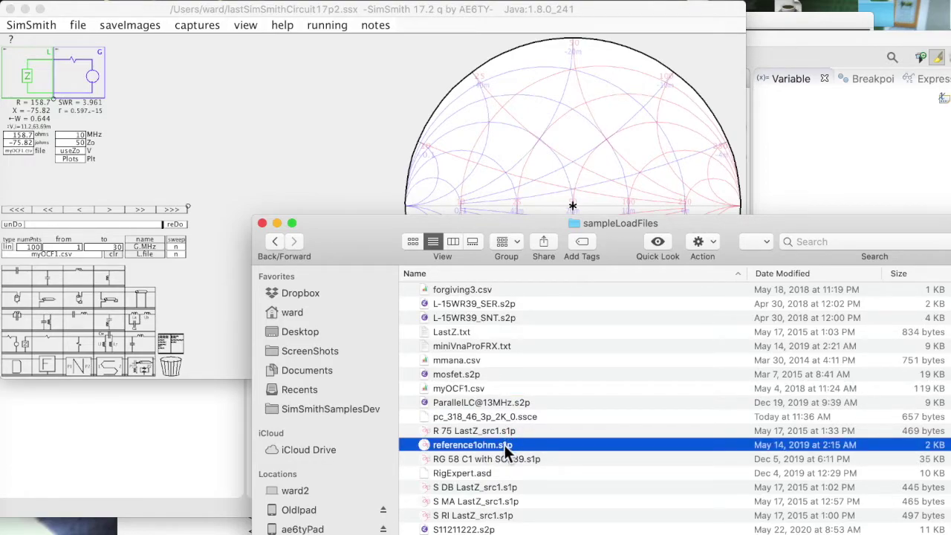
click(503, 444)
key(Escape)
click(536, 444)
drag(553, 446, 96, 76)
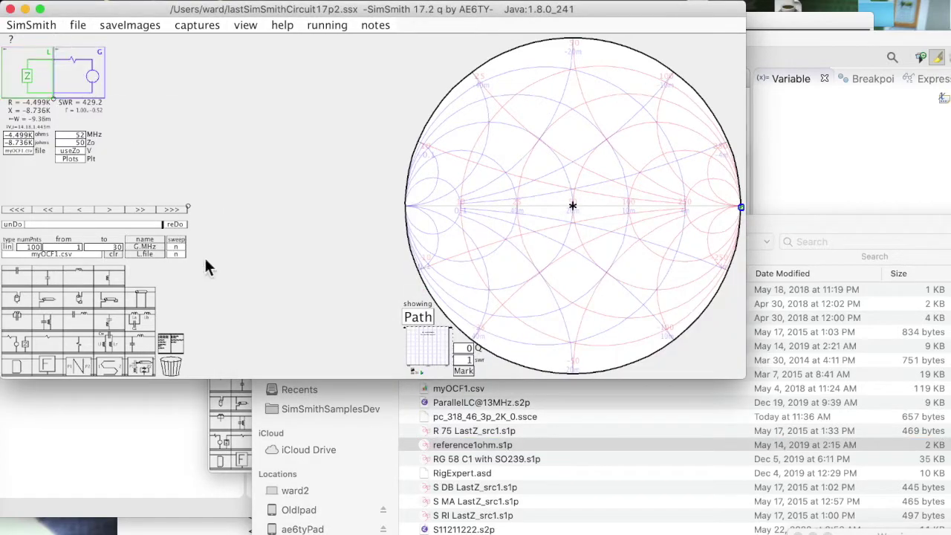
Close the sampleLoadFiles Finder window, leaving SimSmith's Smith chart in front.
click(262, 222)
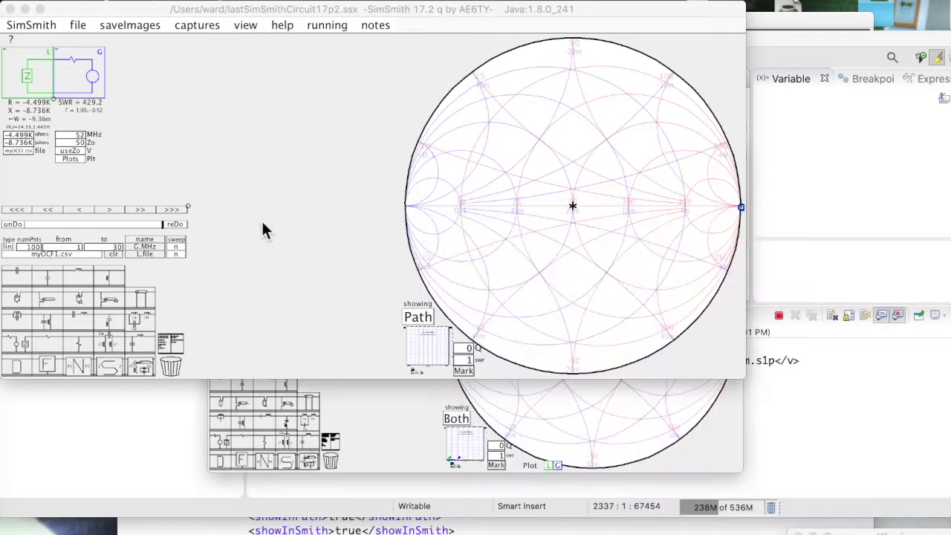